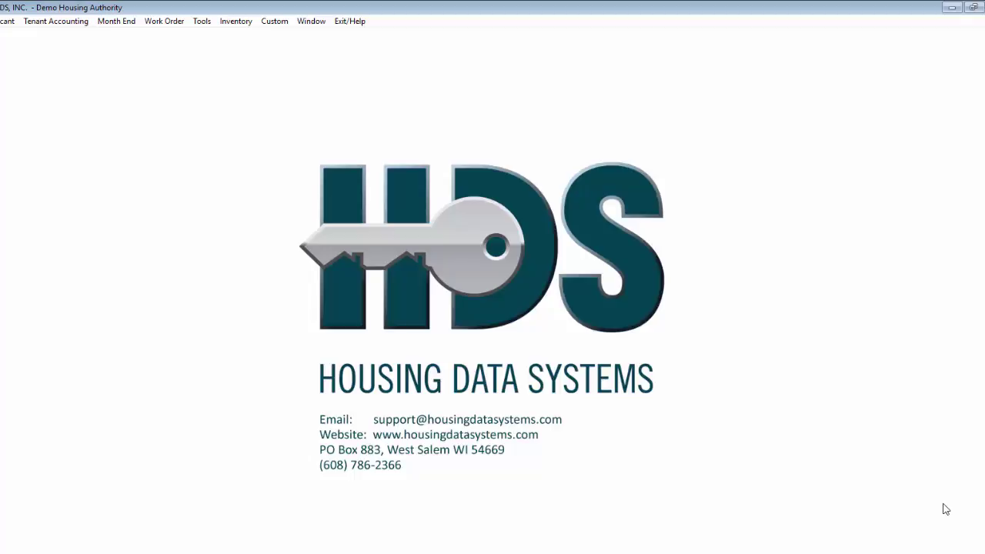
Step: Open the mobile unit inspections, look through the Assigned and Completed lists, and return to the Un-Assigned list
{"action": "left_click", "coordinate": [5, 21]}
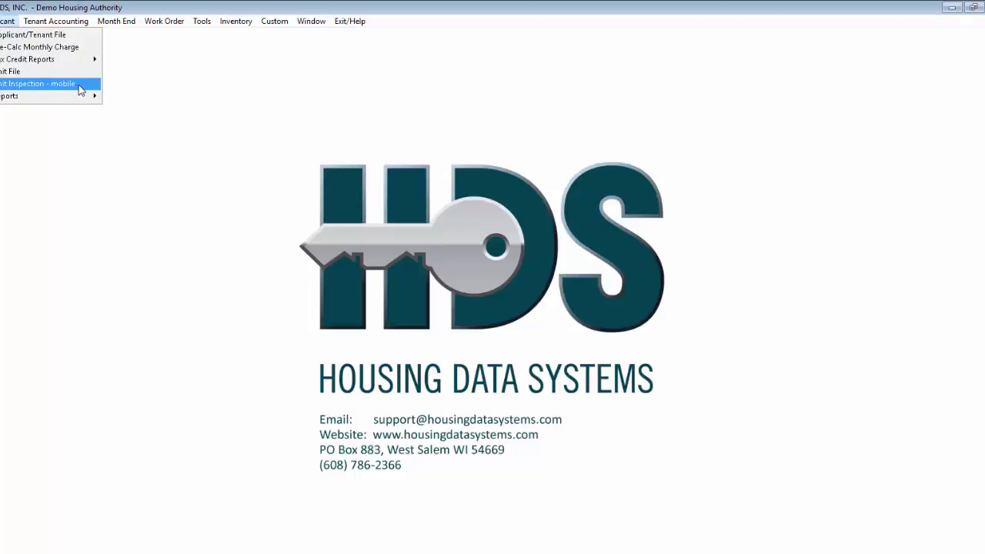
{"action": "left_click", "coordinate": [85, 90]}
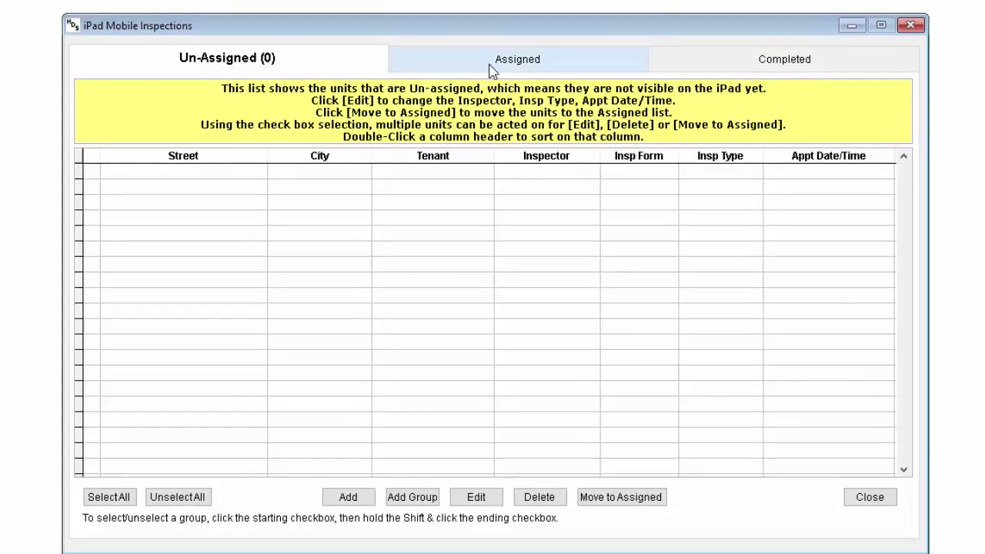
{"action": "left_click", "coordinate": [493, 67]}
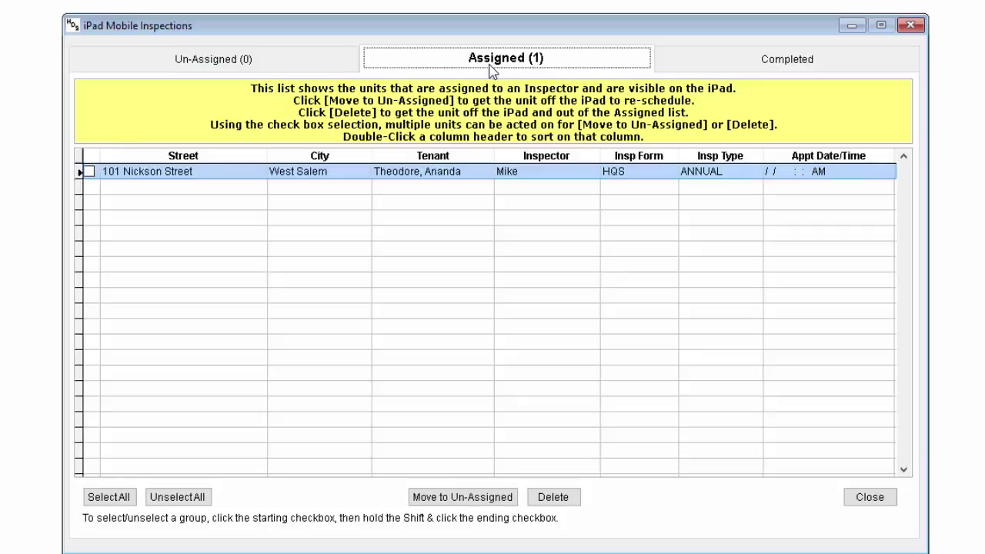
{"action": "left_click", "coordinate": [745, 57]}
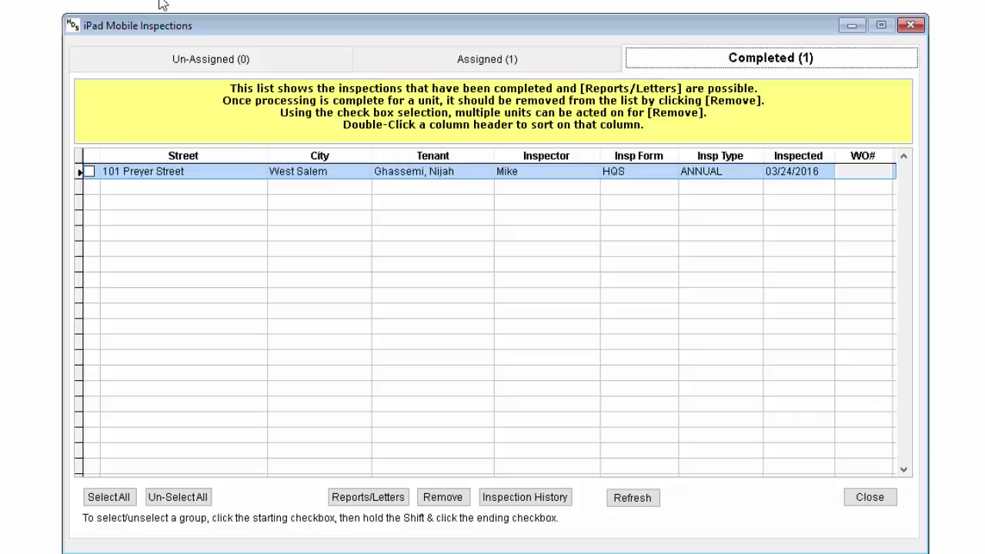
{"action": "left_click", "coordinate": [156, 67]}
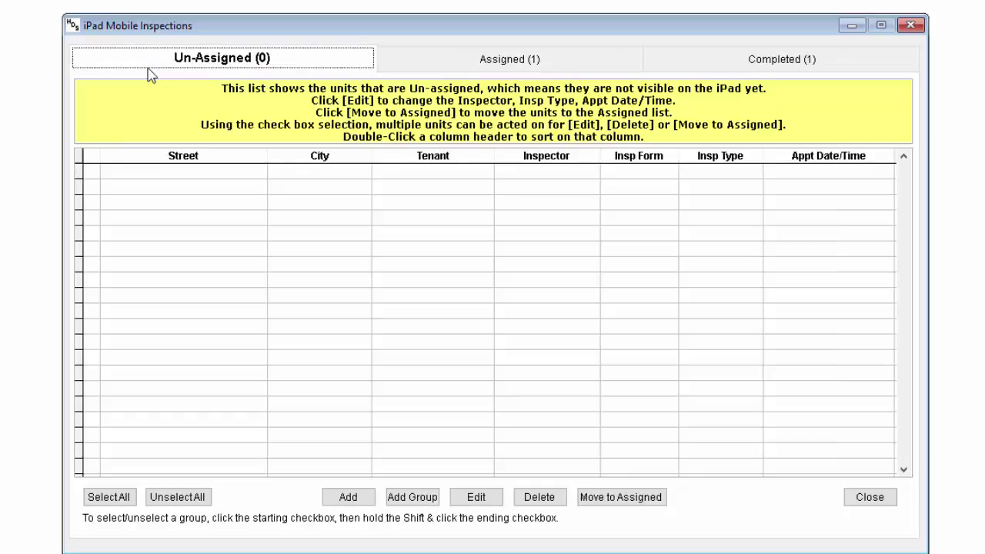
Step: Start adding a single unit and restrict the unit lookup to project 007- of the Low Rent program
{"action": "left_click", "coordinate": [337, 496]}
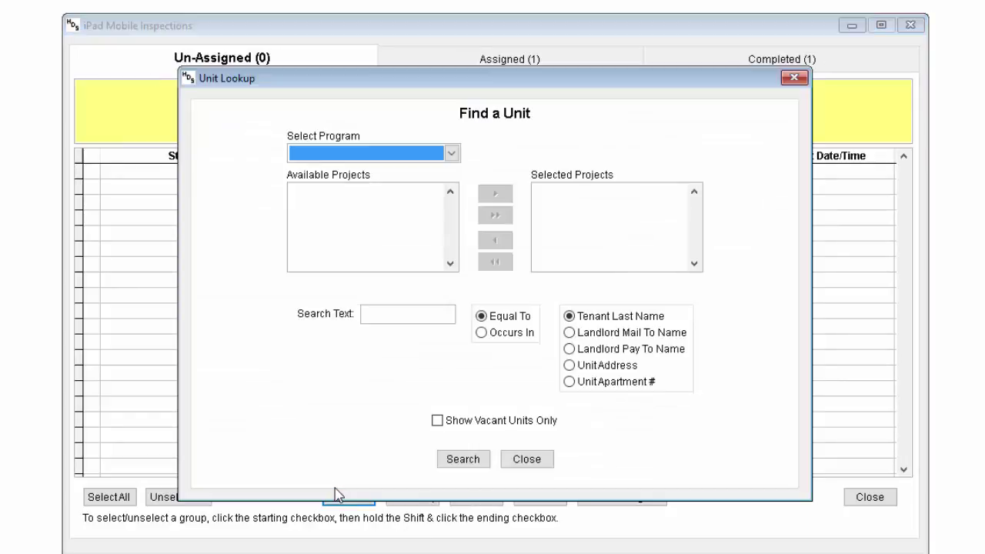
{"action": "left_click", "coordinate": [379, 154]}
{"action": "left_click", "coordinate": [325, 201]}
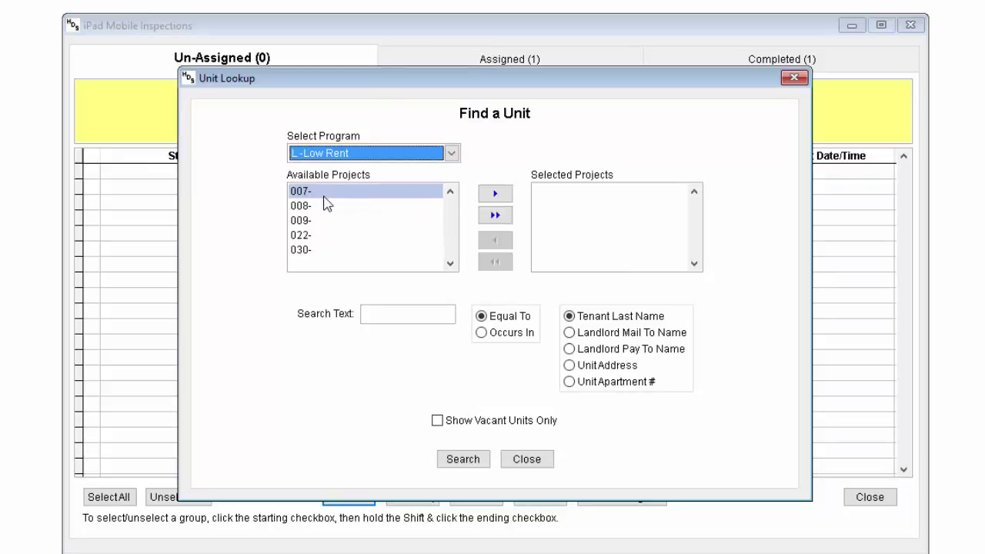
{"action": "left_click", "coordinate": [490, 194]}
Step: Widen the unit lookup to all programs and search for a tenant last name equal to 101
{"action": "left_click", "coordinate": [407, 154]}
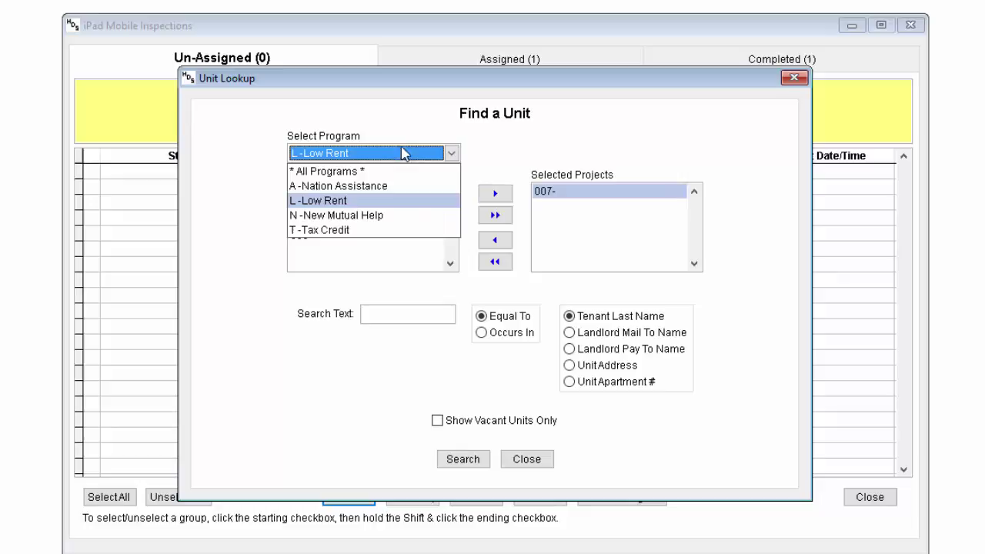
{"action": "left_click", "coordinate": [366, 177]}
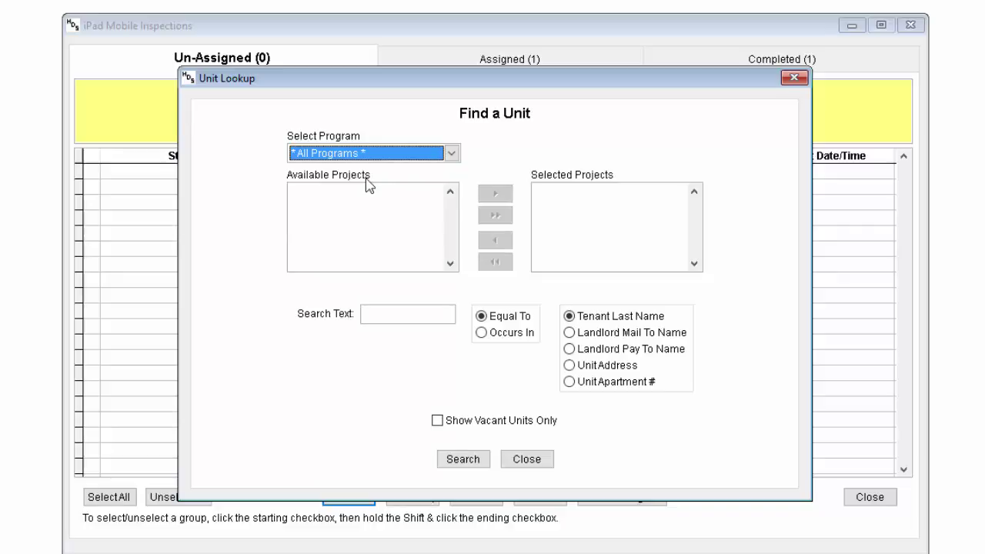
{"action": "left_click", "coordinate": [400, 313]}
{"action": "double_click", "coordinate": [400, 310]}
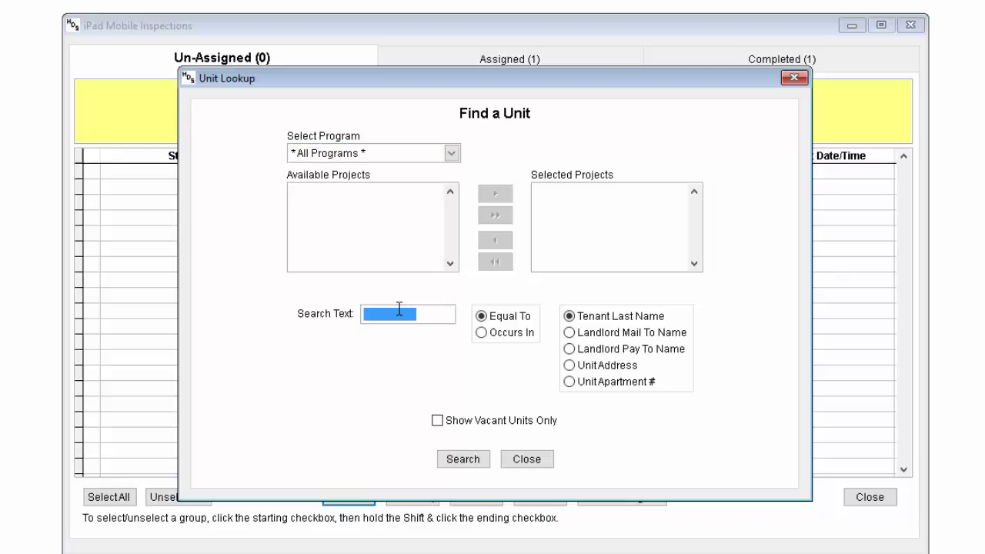
{"action": "type", "text": "101"}
{"action": "left_click", "coordinate": [465, 459]}
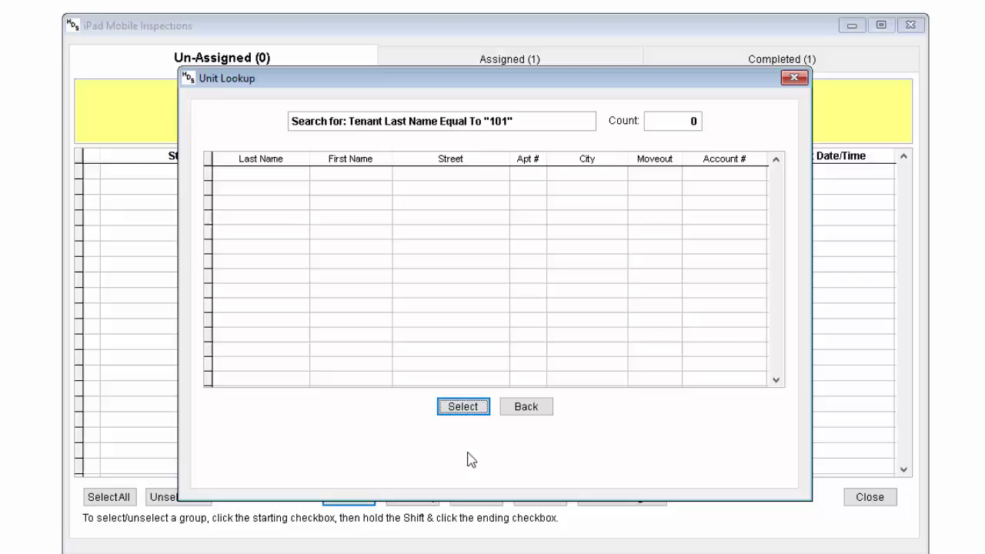
Step: Search again by unit address equal to 101 and add the first listed unit to the Un-Assigned list
{"action": "left_click", "coordinate": [525, 407]}
{"action": "left_click", "coordinate": [605, 366]}
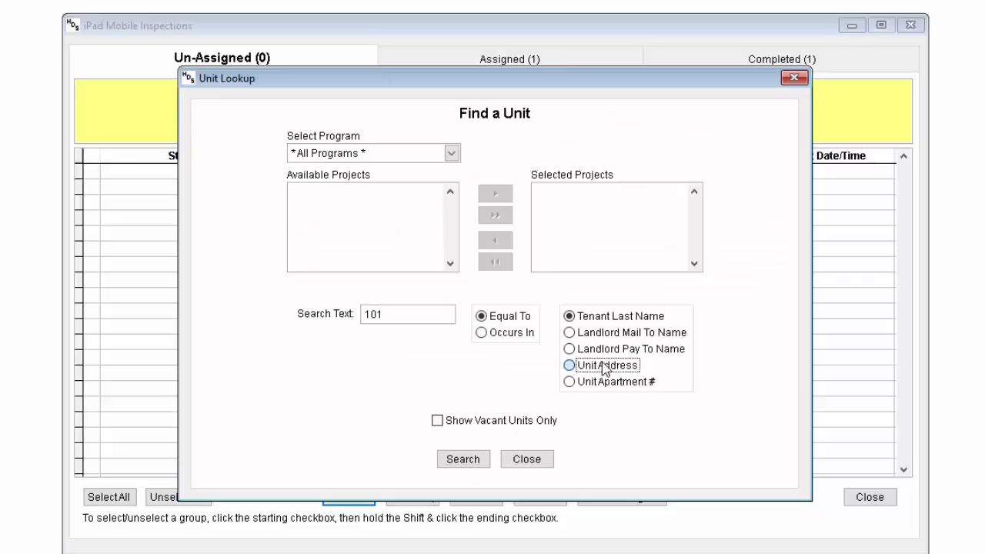
{"action": "left_click", "coordinate": [465, 459]}
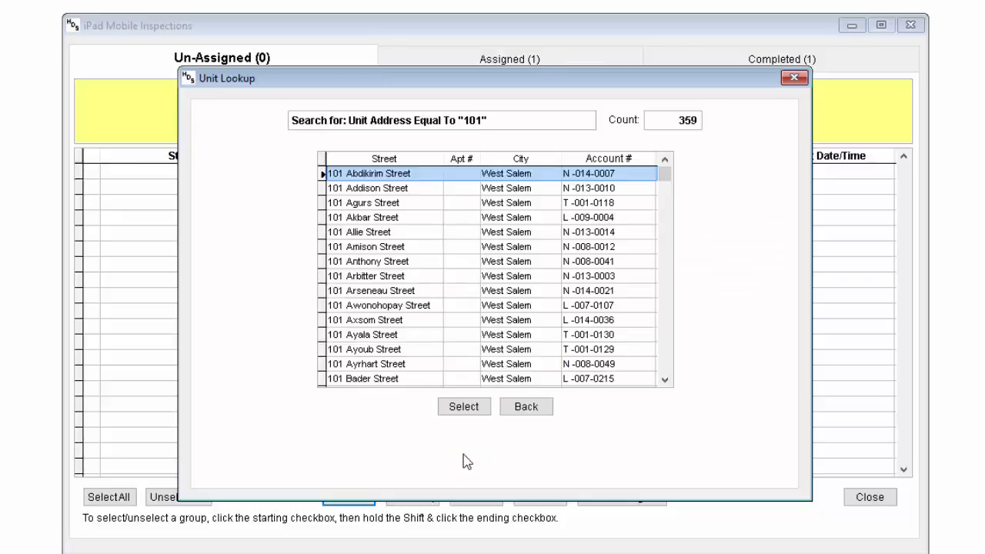
{"action": "left_click", "coordinate": [460, 408]}
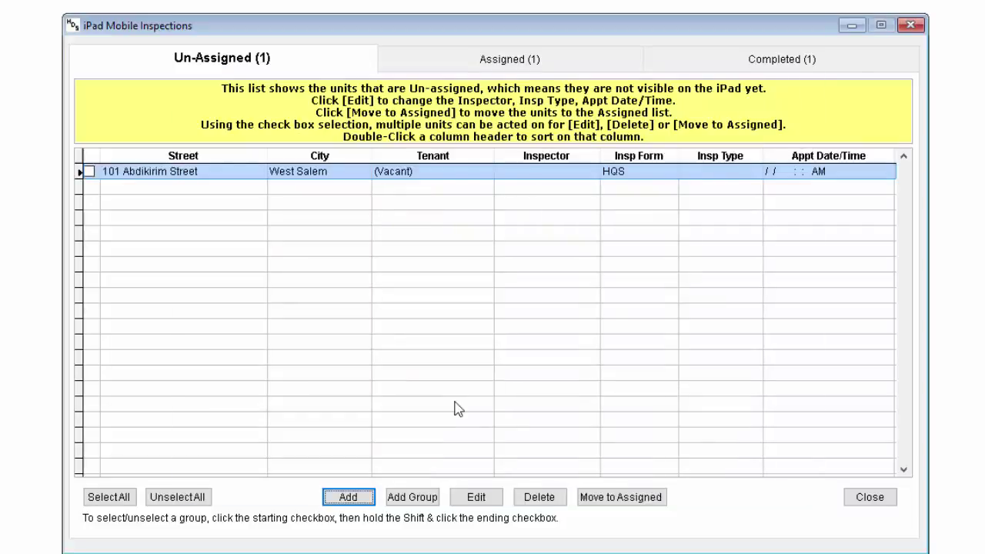
Step: Start adding a group of units and restrict it to project 007- of the Low Rent program
{"action": "left_click", "coordinate": [412, 497]}
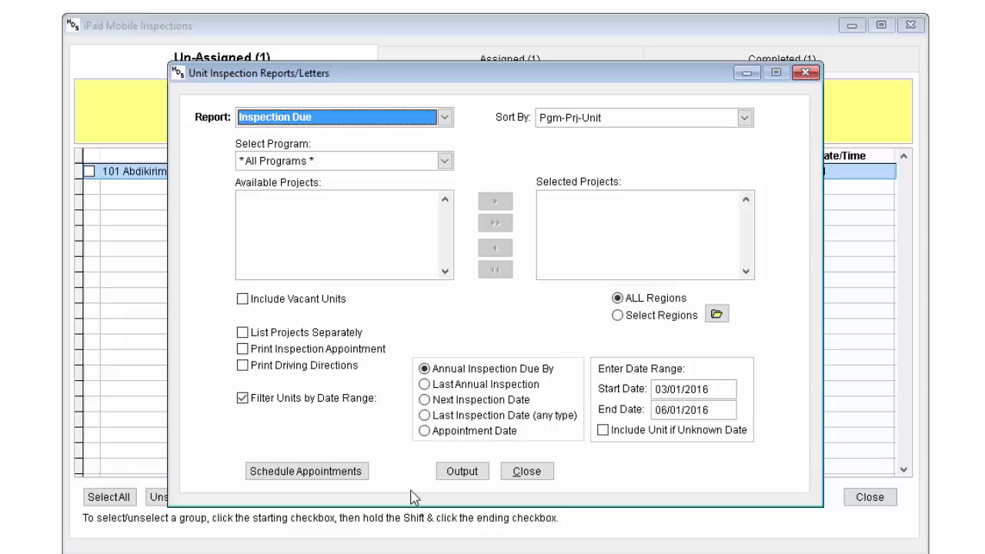
{"action": "left_click", "coordinate": [305, 160]}
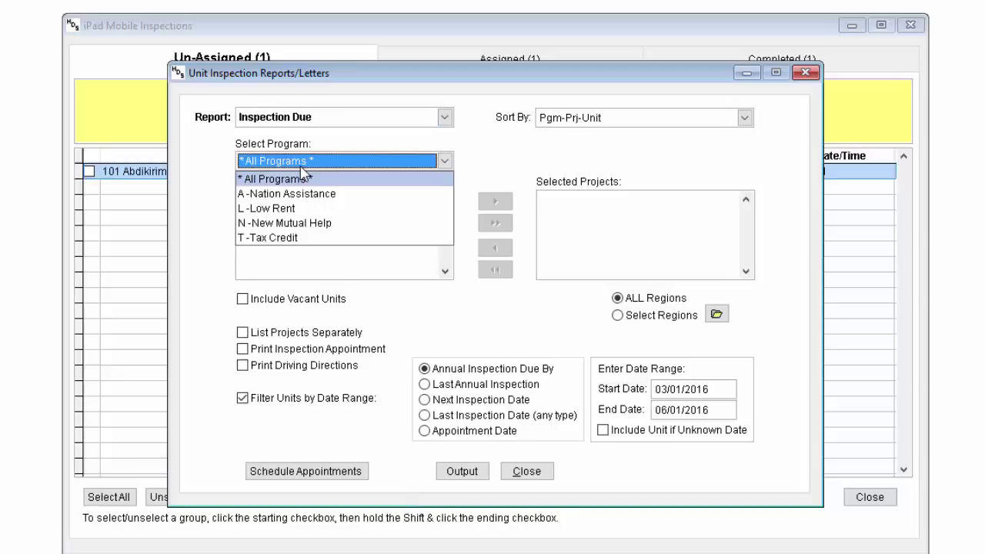
{"action": "left_click", "coordinate": [307, 209]}
{"action": "left_click", "coordinate": [494, 201]}
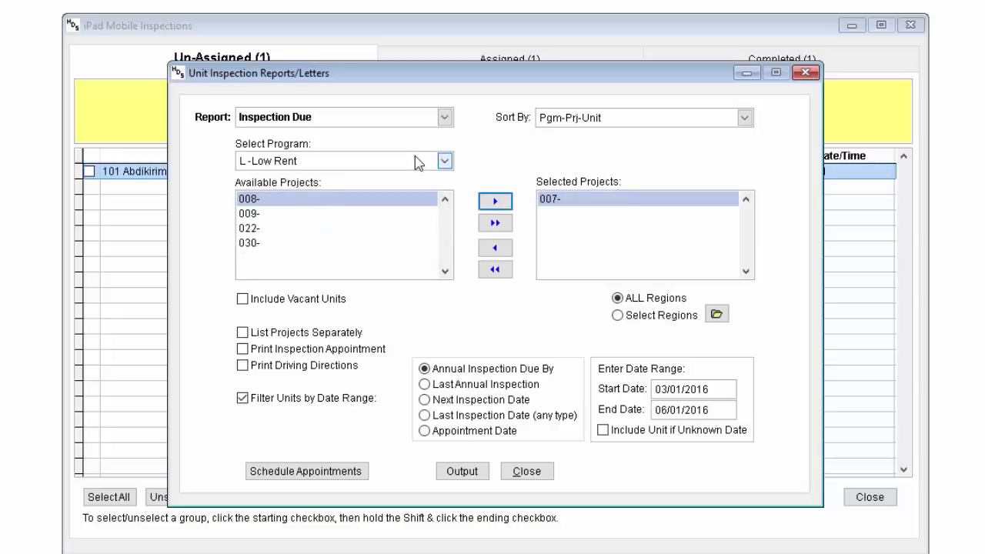
Step: Set the group's program back to All Programs and include vacant units
{"action": "left_click", "coordinate": [418, 164]}
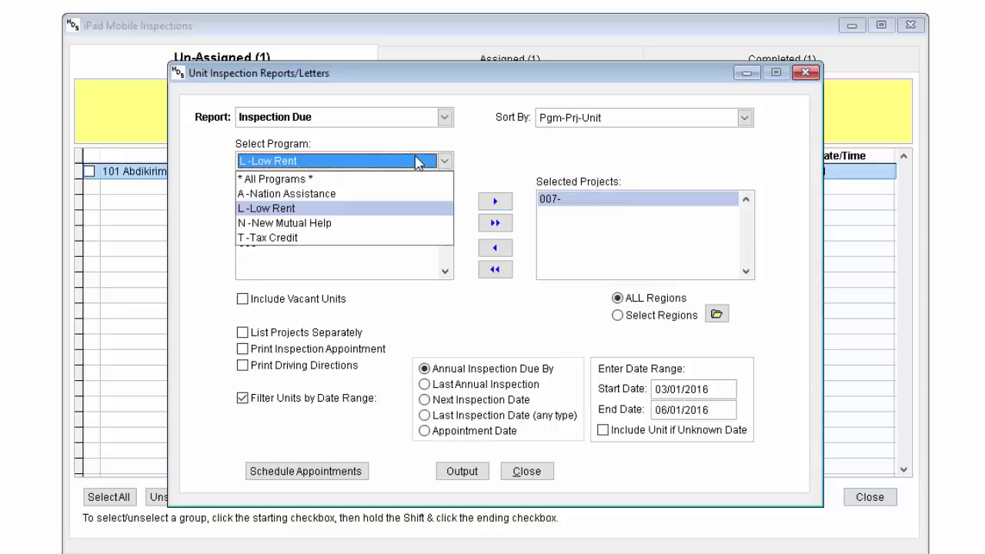
{"action": "left_click", "coordinate": [384, 180]}
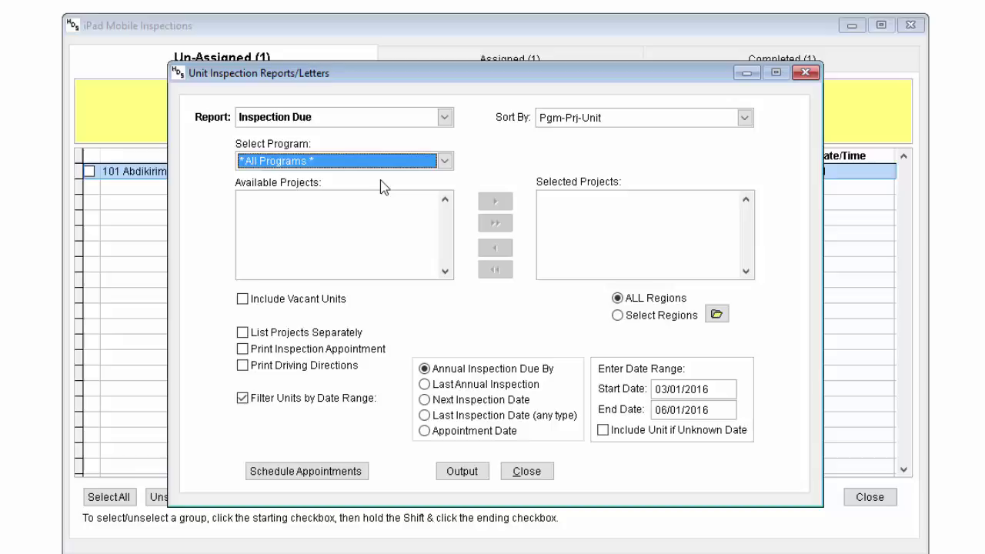
{"action": "left_click", "coordinate": [260, 305]}
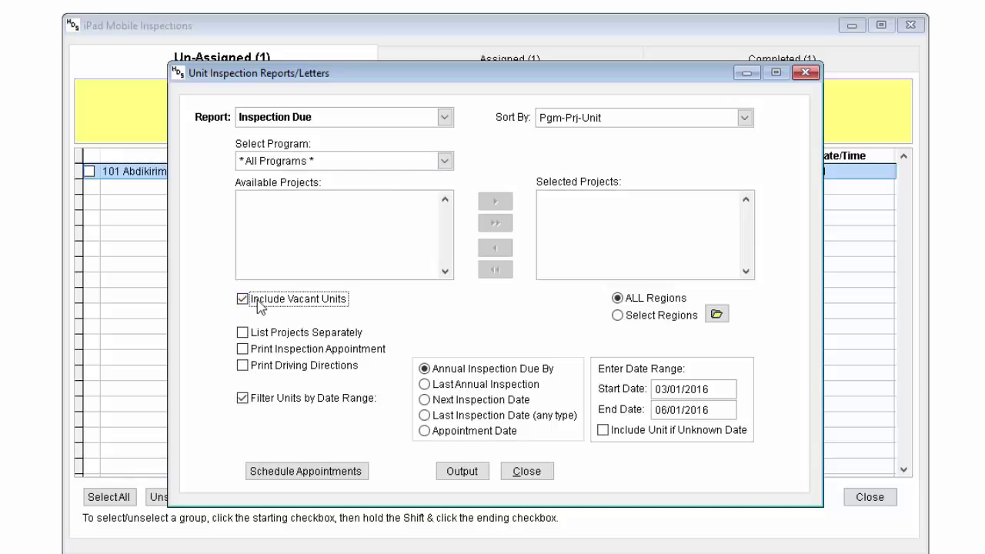
Step: Try the date filter by Last Annual Inspection and by Appointment Date, and turn off filtering units by date range
{"action": "left_click", "coordinate": [493, 388]}
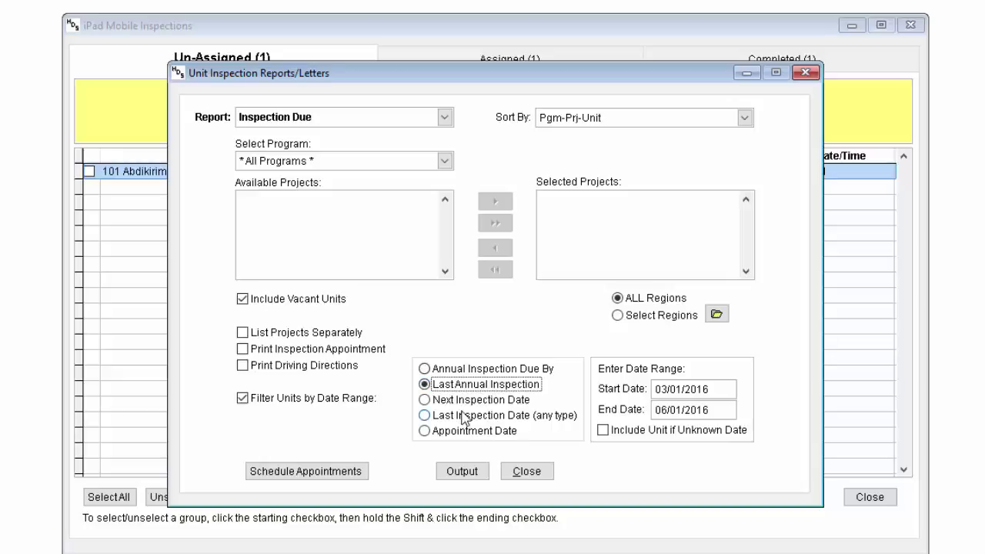
{"action": "left_click", "coordinate": [477, 436]}
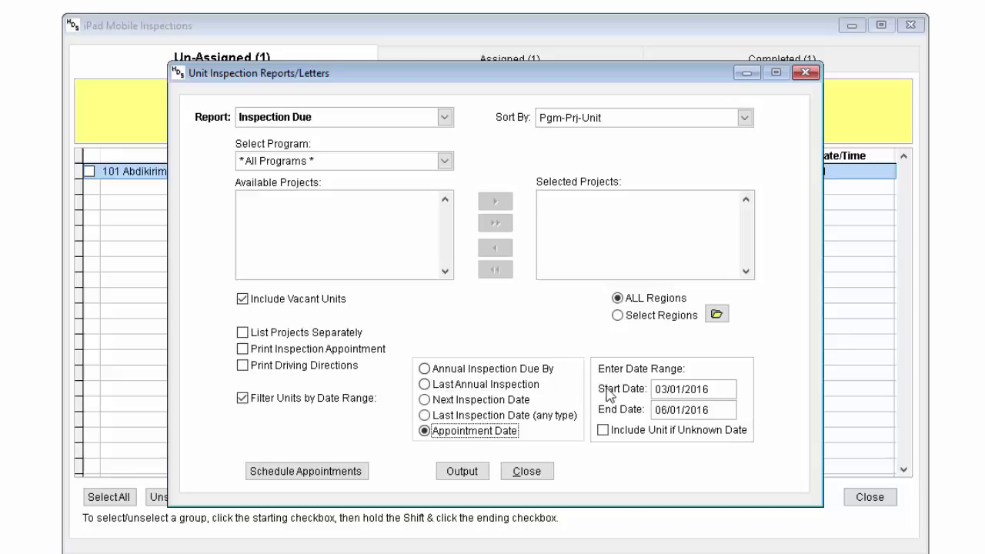
{"action": "left_click", "coordinate": [264, 401]}
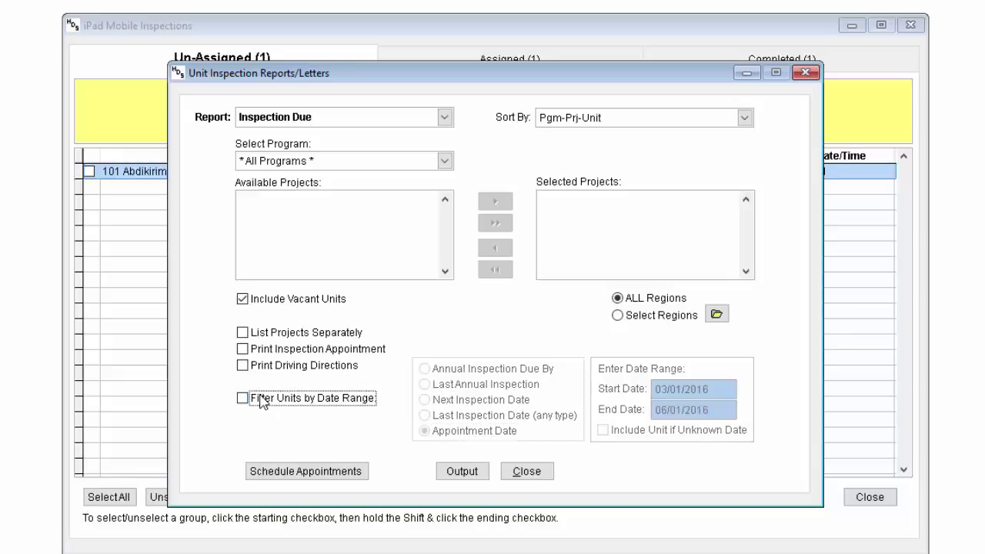
Step: Limit the group to Low Rent project 007- and open the appointment schedule for its units
{"action": "left_click", "coordinate": [422, 162]}
{"action": "left_click", "coordinate": [331, 208]}
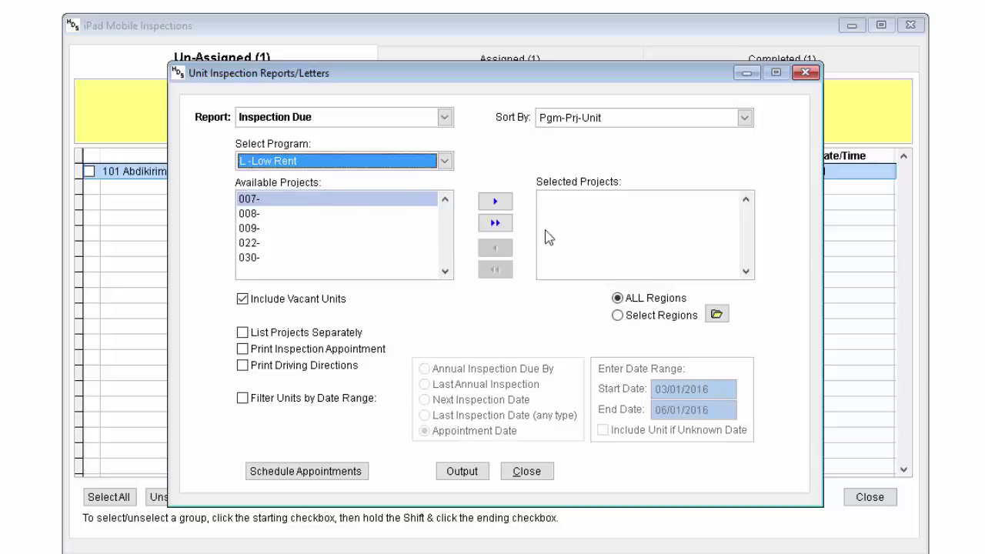
{"action": "left_click", "coordinate": [483, 203]}
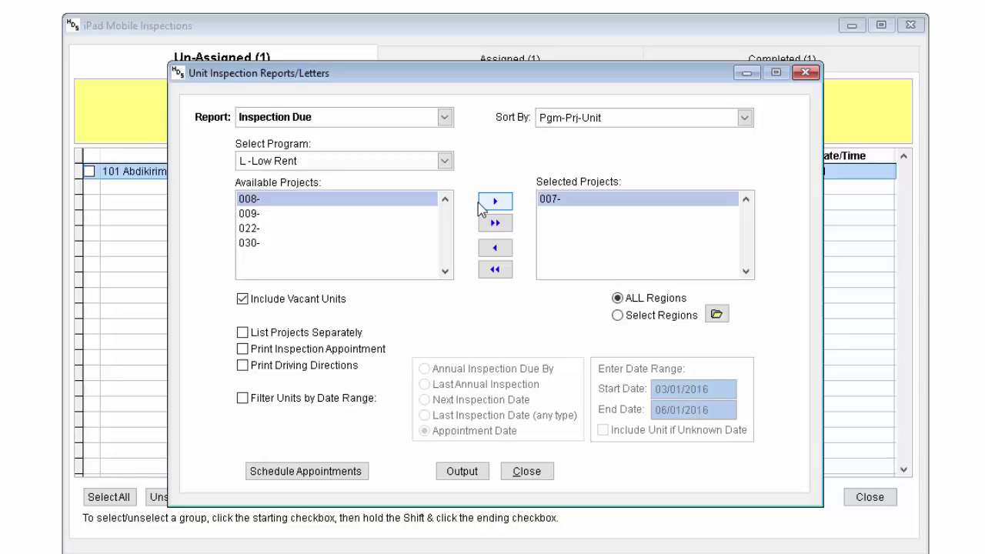
{"action": "left_click", "coordinate": [281, 474]}
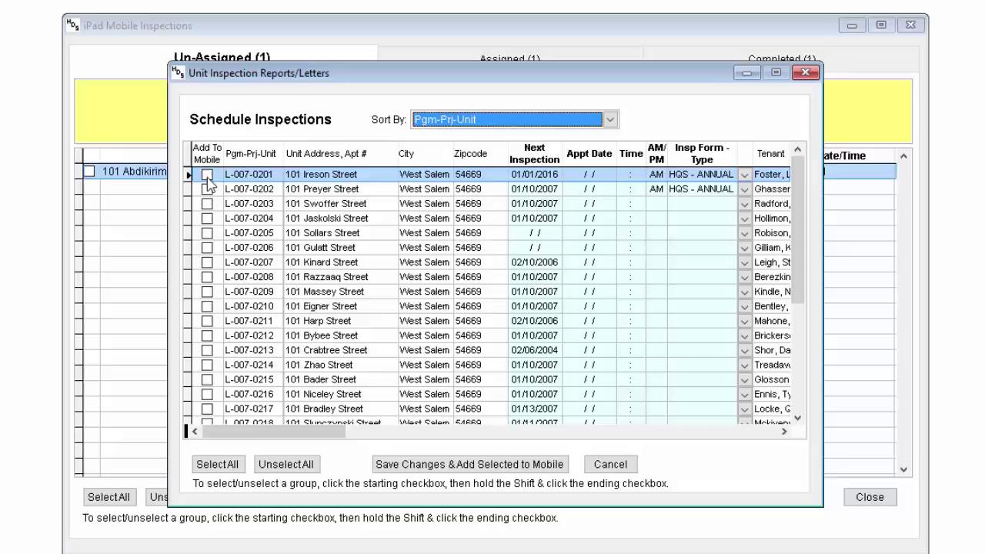
Step: Mark the first and sixth listed units for mobile, add them to the mobile batch, and close the inspection reports window
{"action": "left_click", "coordinate": [207, 175]}
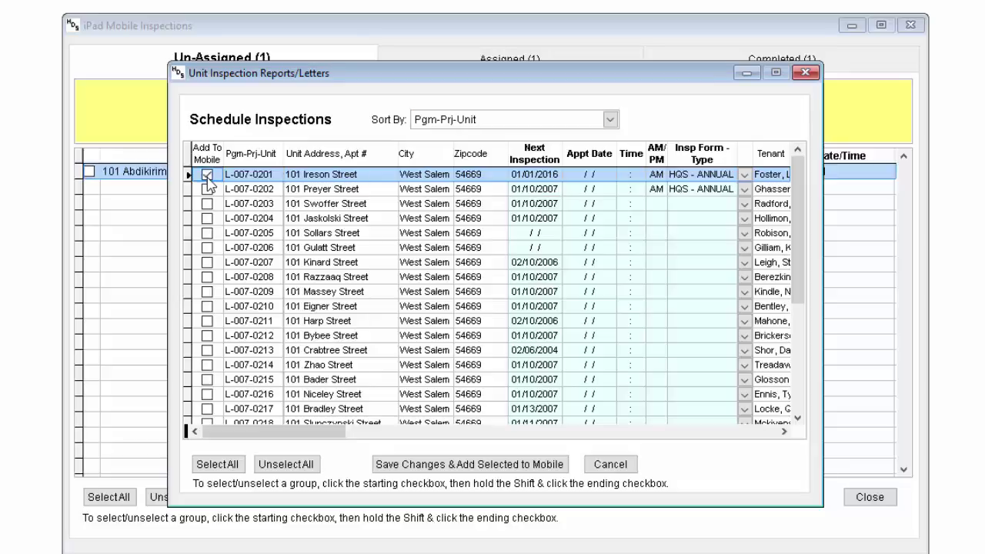
{"action": "left_click", "coordinate": [208, 247]}
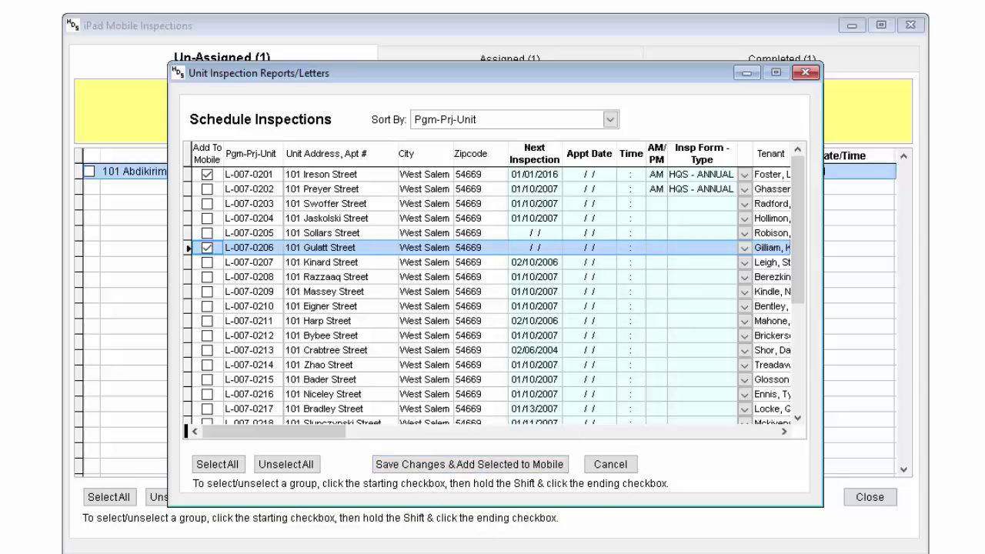
{"action": "left_click", "coordinate": [431, 462]}
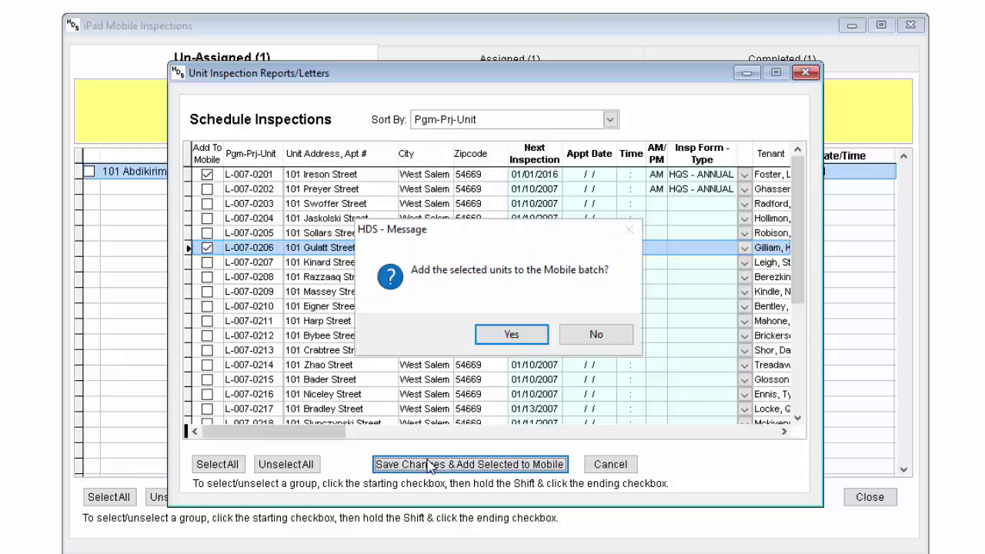
{"action": "left_click", "coordinate": [539, 342]}
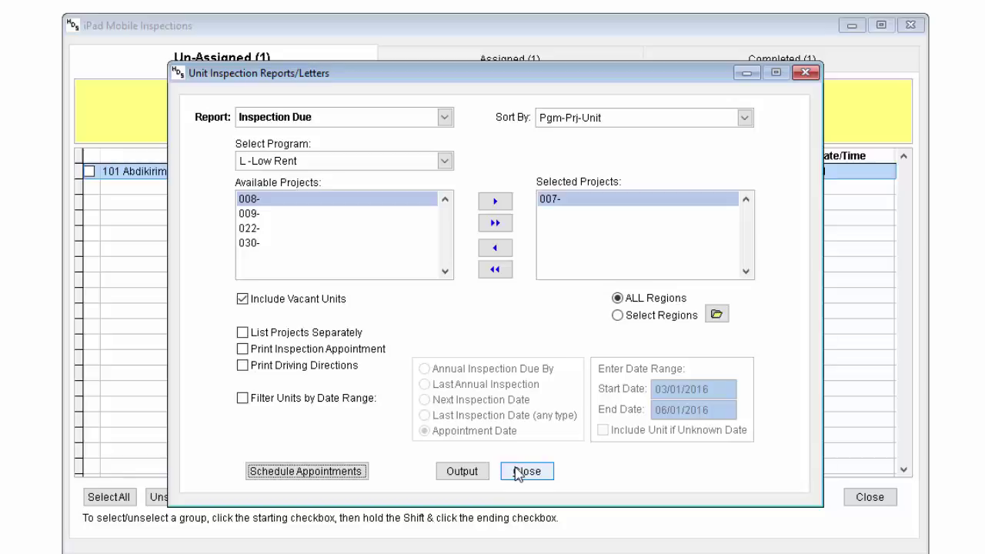
{"action": "left_click", "coordinate": [517, 472]}
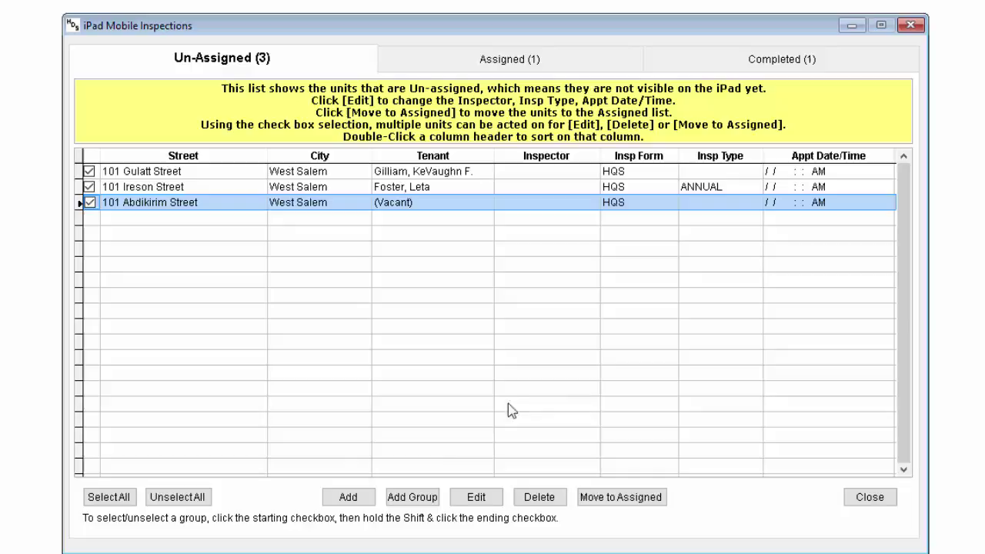
Step: Set the inspector and the HQS - ANNUAL inspection type for all checked units, and move them to the assigned list
{"action": "left_click", "coordinate": [476, 497]}
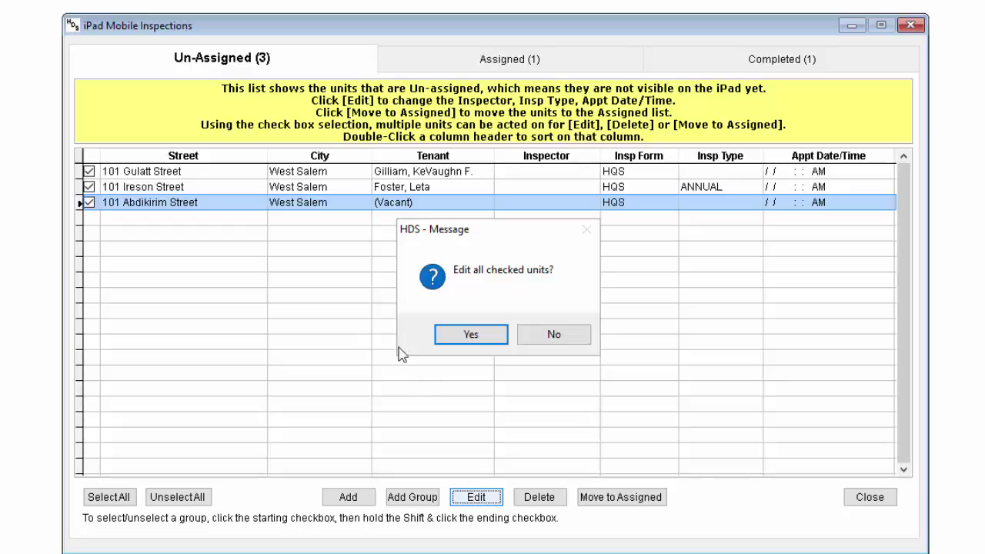
{"action": "left_click", "coordinate": [454, 339]}
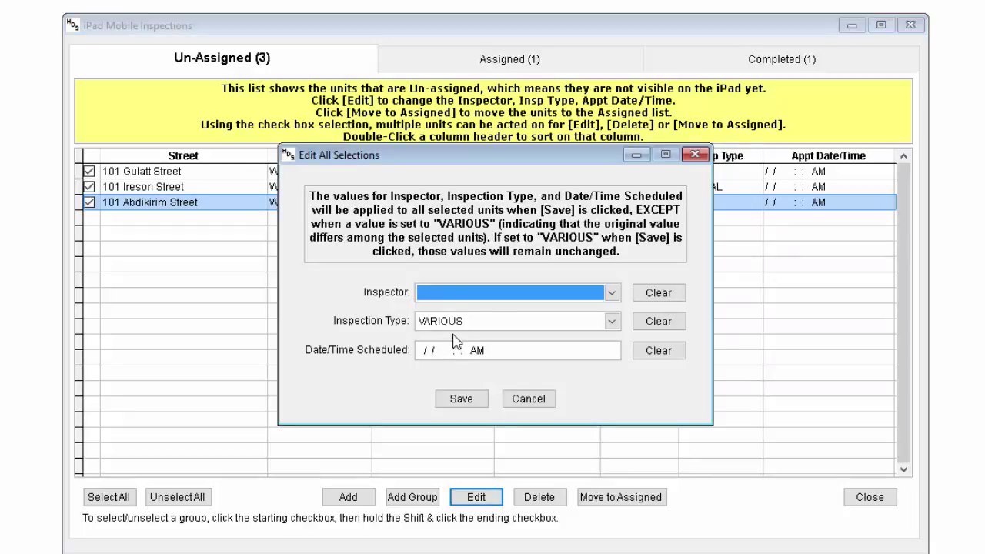
{"action": "left_click", "coordinate": [468, 297]}
{"action": "left_click", "coordinate": [445, 325]}
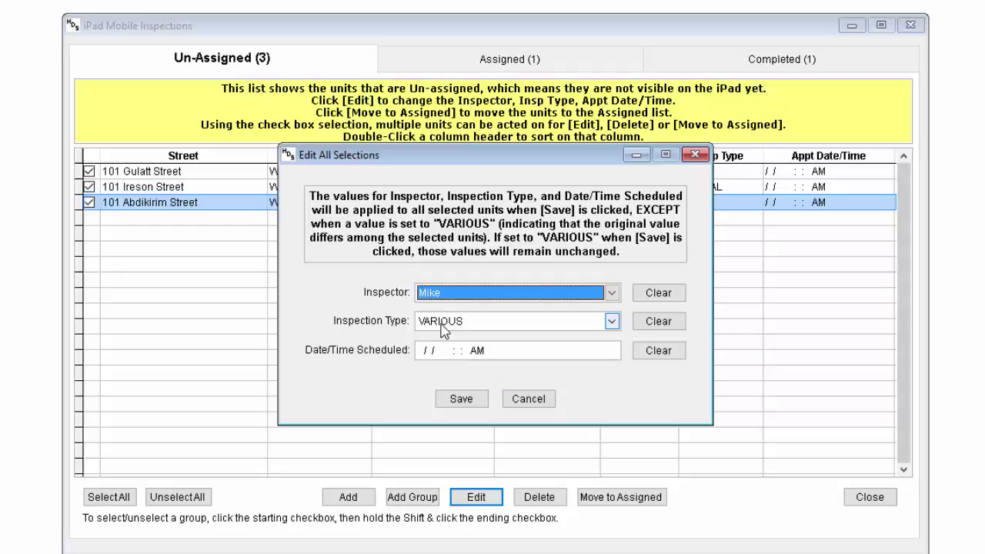
{"action": "left_click", "coordinate": [445, 328]}
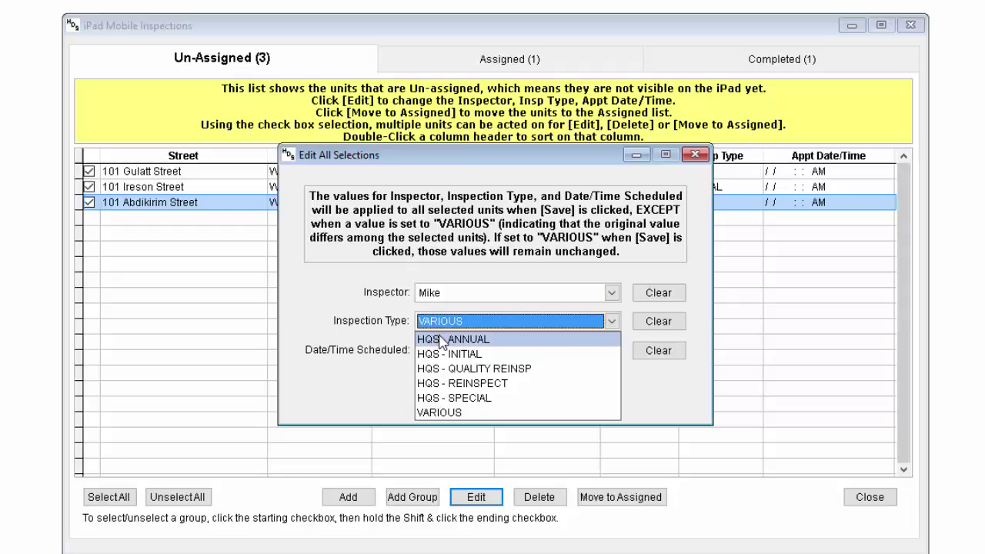
{"action": "left_click", "coordinate": [442, 339]}
{"action": "left_click", "coordinate": [476, 348]}
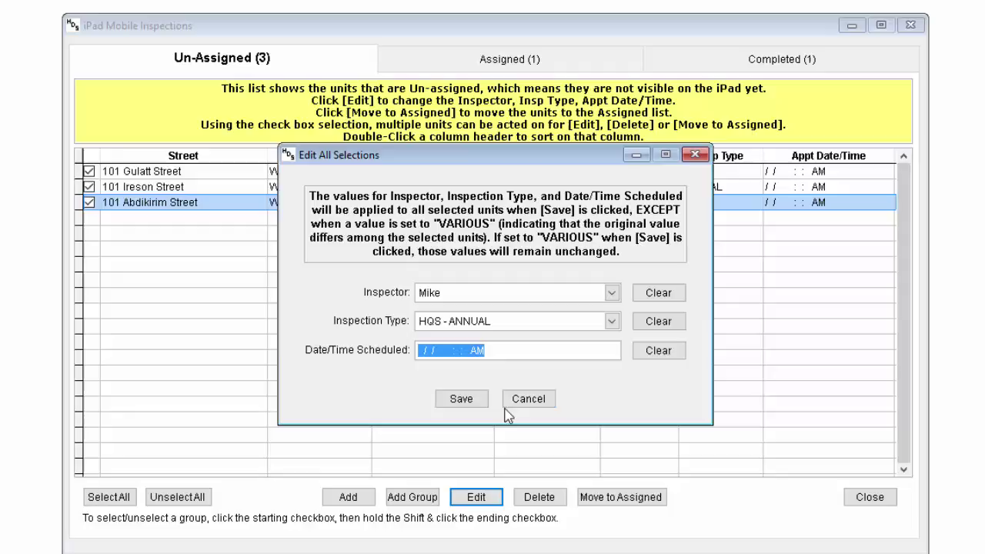
{"action": "left_click", "coordinate": [475, 409]}
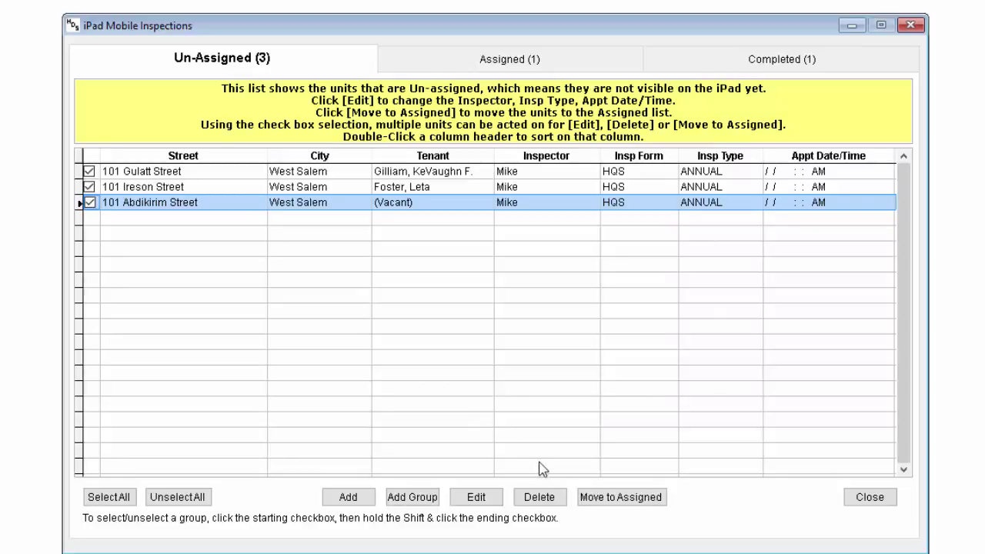
{"action": "left_click", "coordinate": [622, 499]}
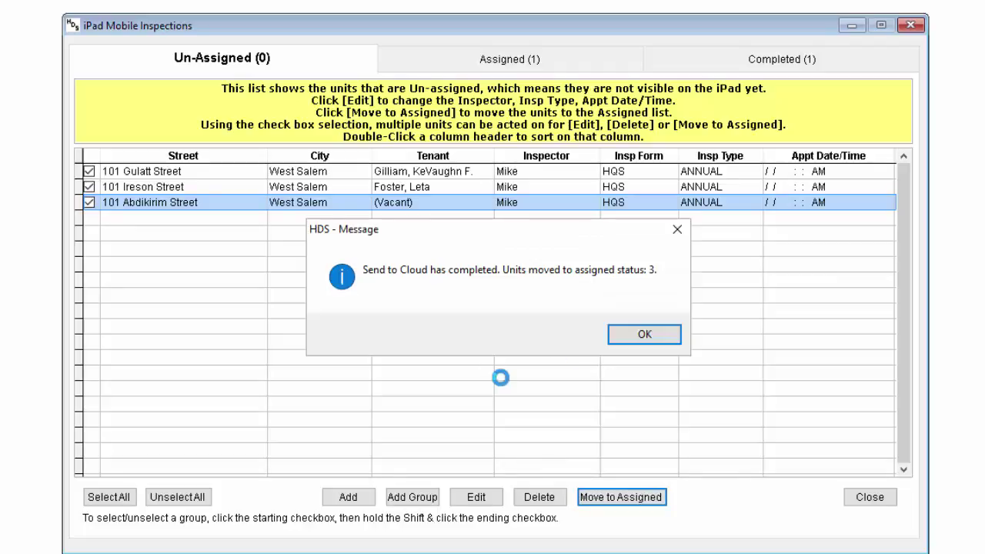
{"action": "left_click", "coordinate": [633, 343]}
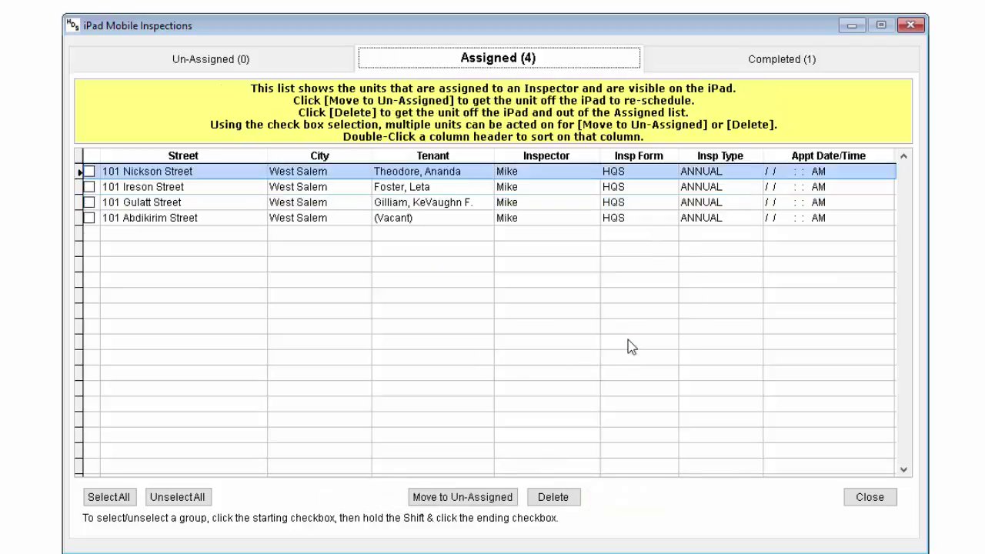
Step: Move the first unit in the assigned list back to the un-assigned list
{"action": "left_click", "coordinate": [89, 173]}
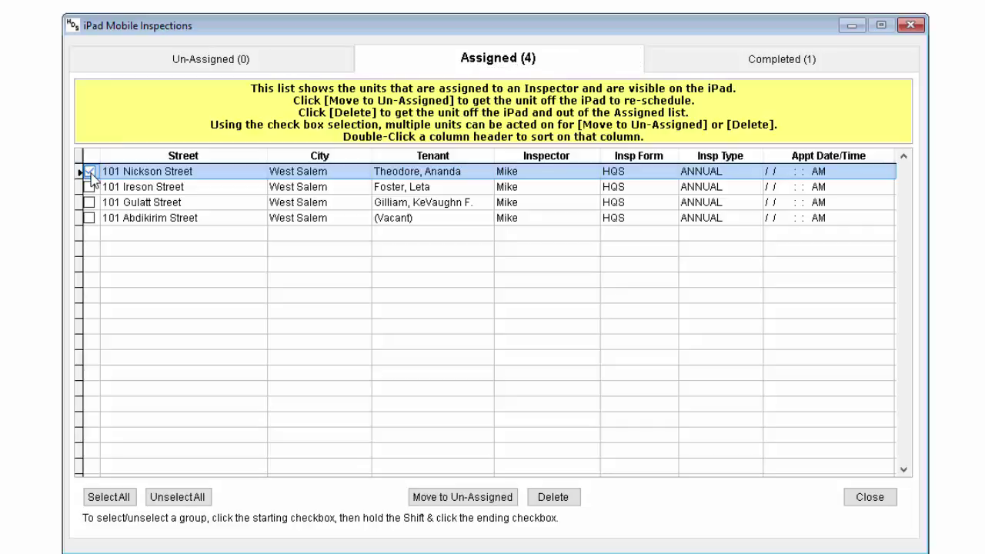
{"action": "left_click", "coordinate": [456, 502]}
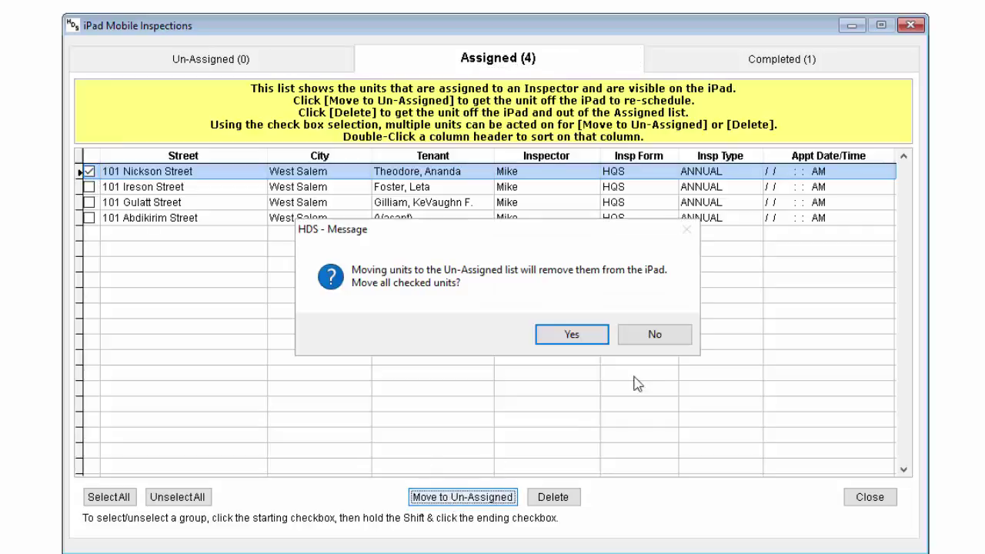
{"action": "left_click", "coordinate": [571, 335]}
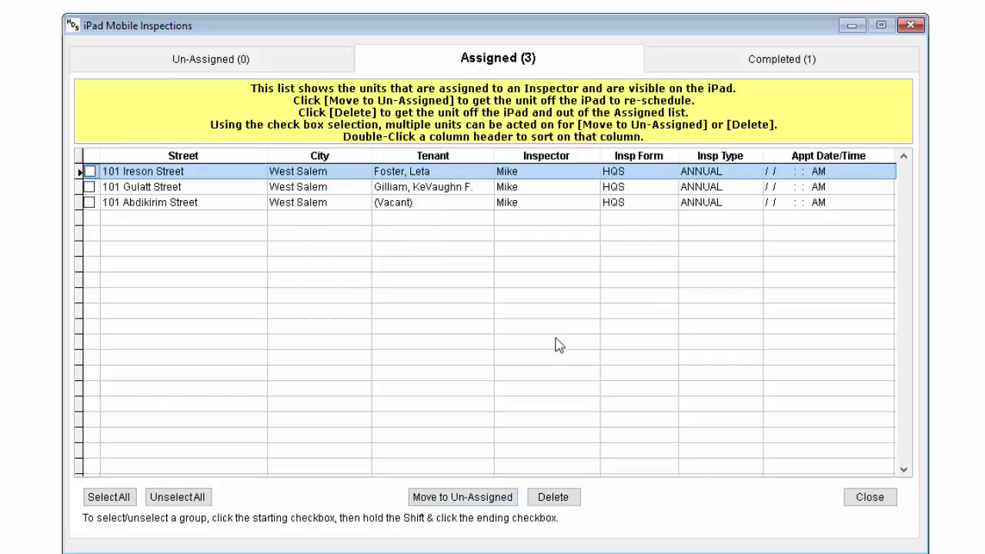
Step: Delete the remaining unit from the un-assigned list
{"action": "left_click", "coordinate": [201, 65]}
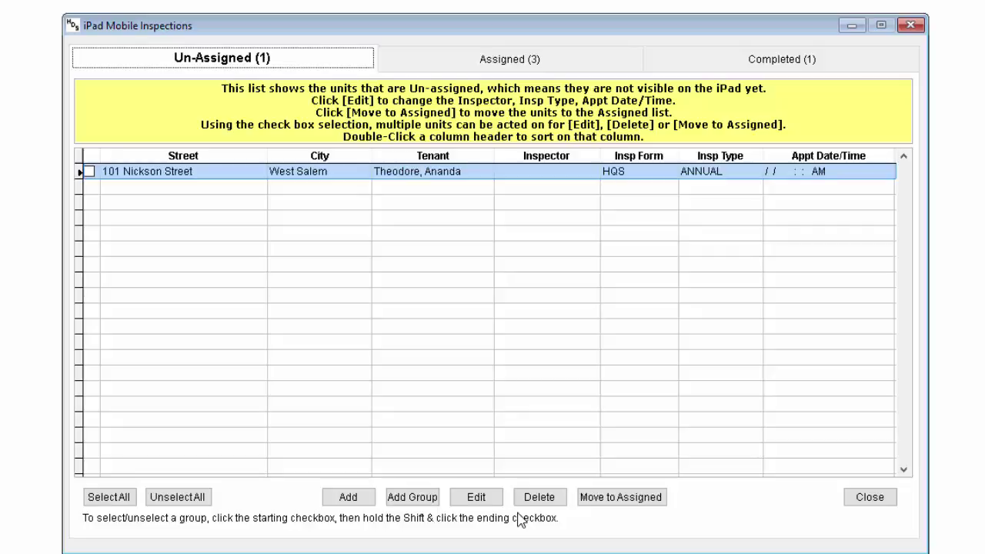
{"action": "left_click", "coordinate": [91, 170]}
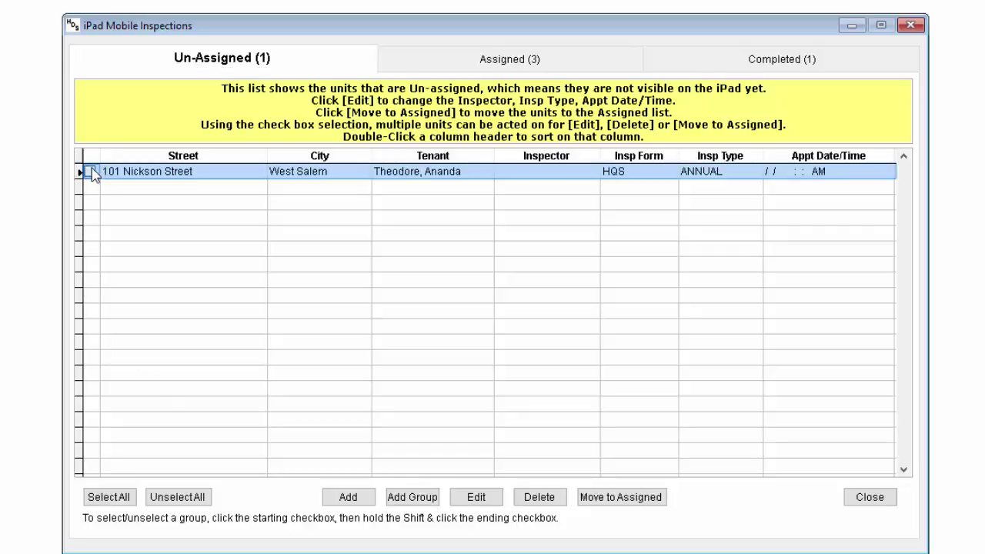
{"action": "left_click", "coordinate": [90, 172]}
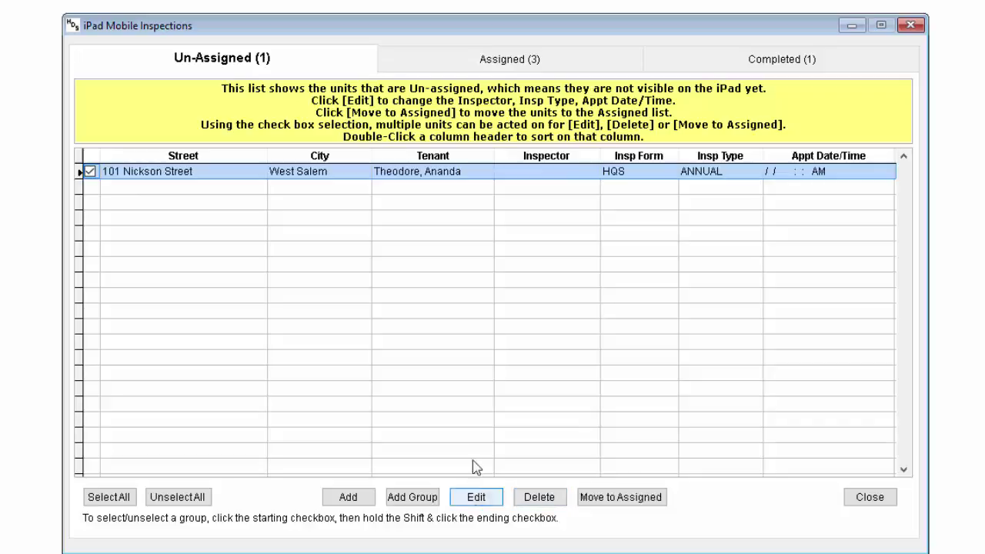
{"action": "left_click", "coordinate": [558, 497]}
{"action": "left_click", "coordinate": [519, 334]}
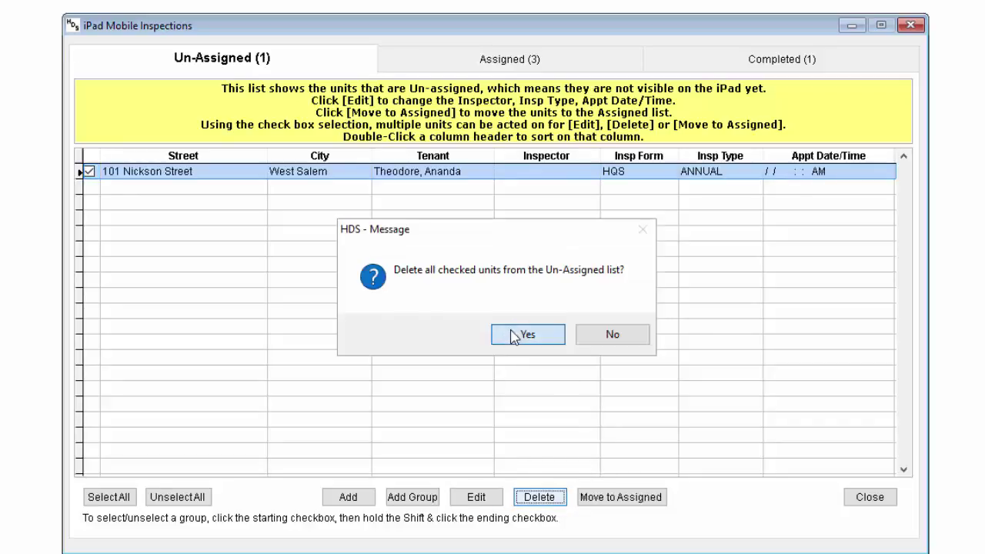
Step: Review the assigned and completed lists, preview the completed unit's work order as a standard report, and close the preview
{"action": "left_click", "coordinate": [426, 67]}
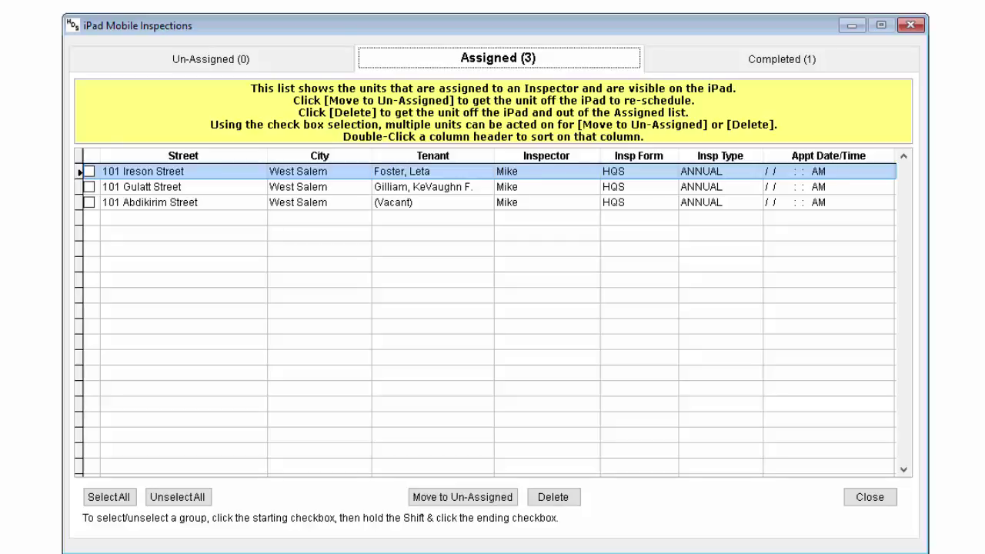
{"action": "left_click", "coordinate": [733, 66]}
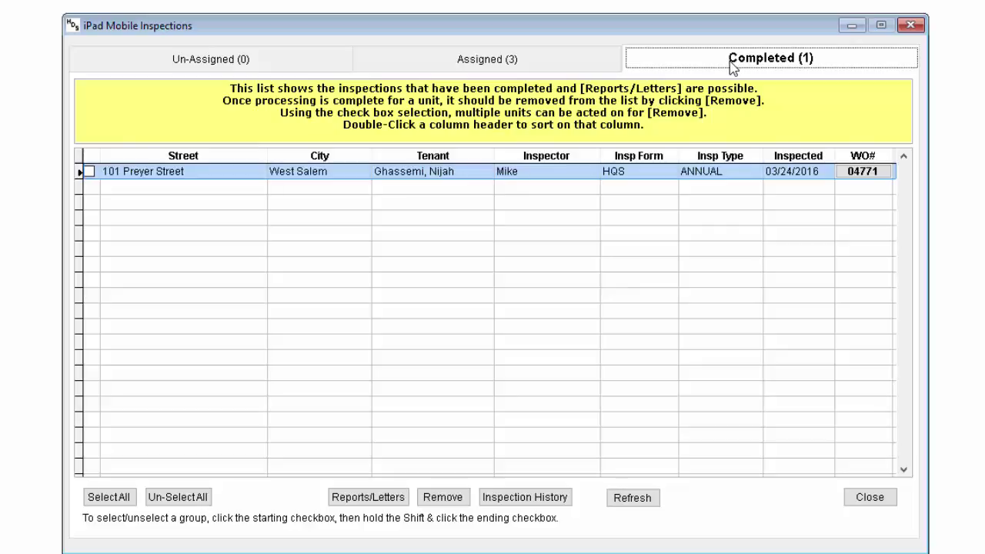
{"action": "left_click", "coordinate": [859, 175]}
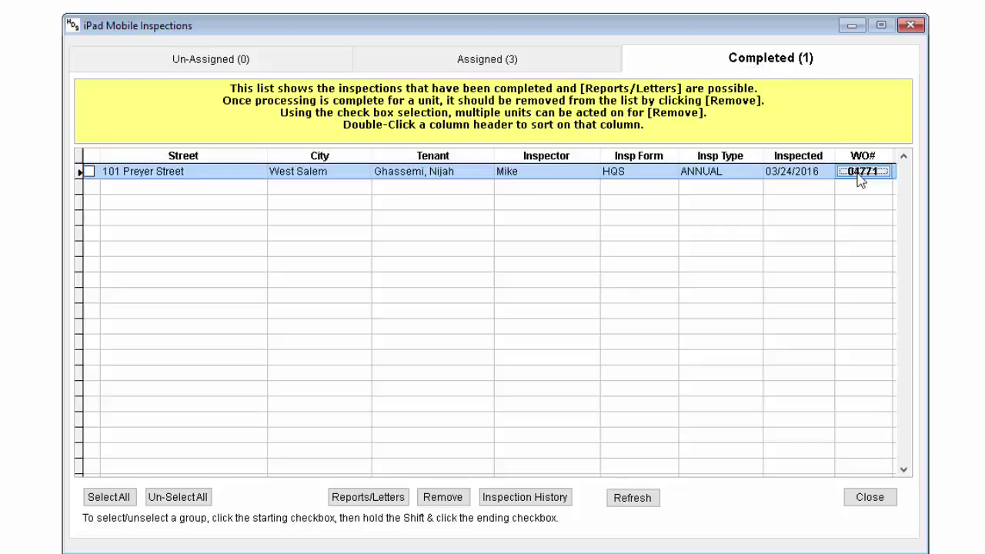
{"action": "double_click", "coordinate": [861, 174]}
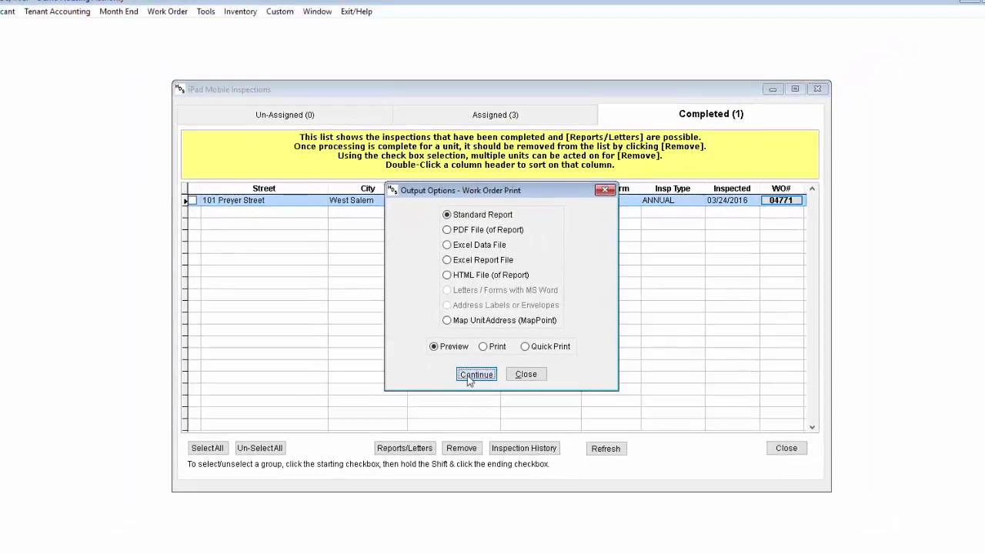
{"action": "left_click", "coordinate": [476, 375]}
{"action": "left_click", "coordinate": [359, 29]}
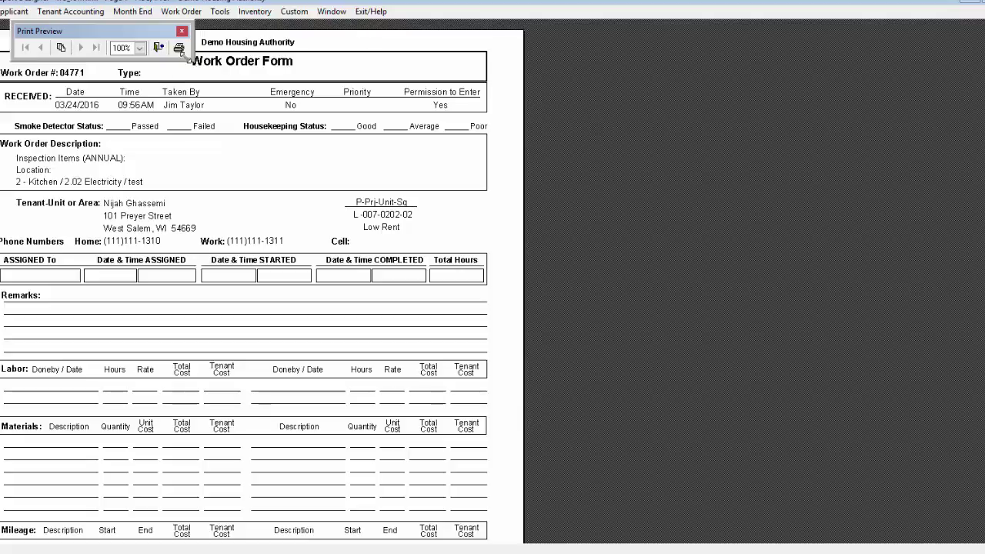
{"action": "left_click", "coordinate": [158, 49]}
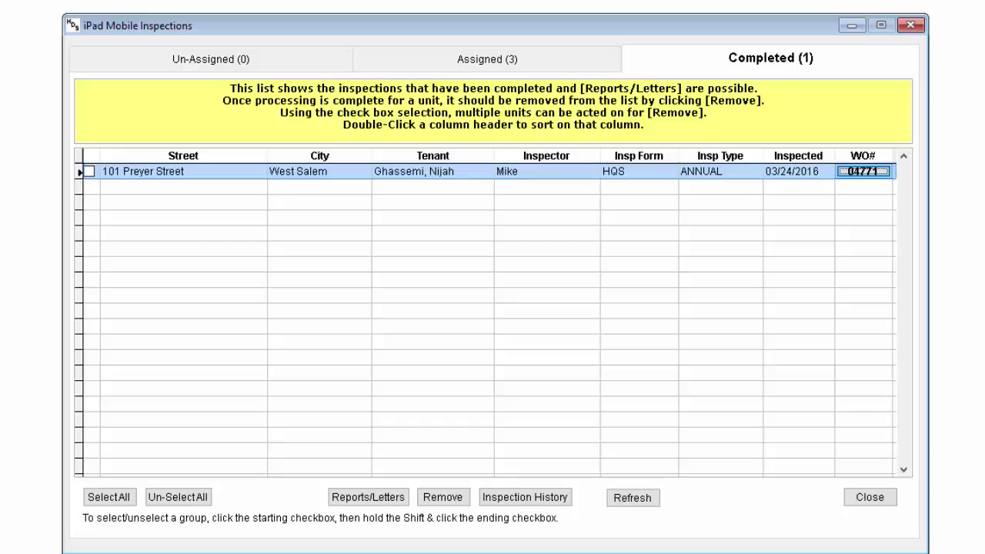
Step: Review the completed unit's inspection history, including the 03/24/2016 inspection's results and images, and return to the completed list
{"action": "left_click", "coordinate": [517, 500]}
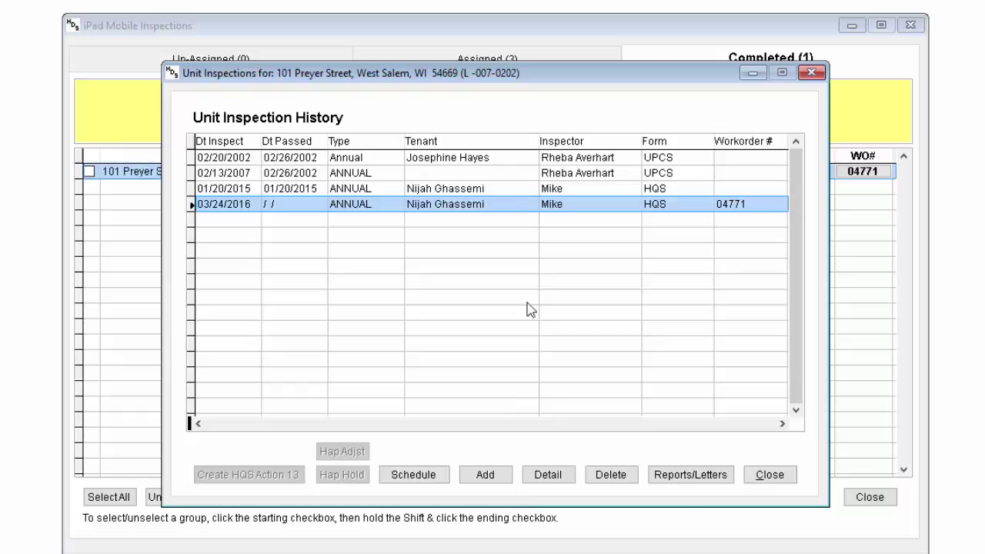
{"action": "left_click", "coordinate": [539, 477]}
{"action": "left_click", "coordinate": [539, 477]}
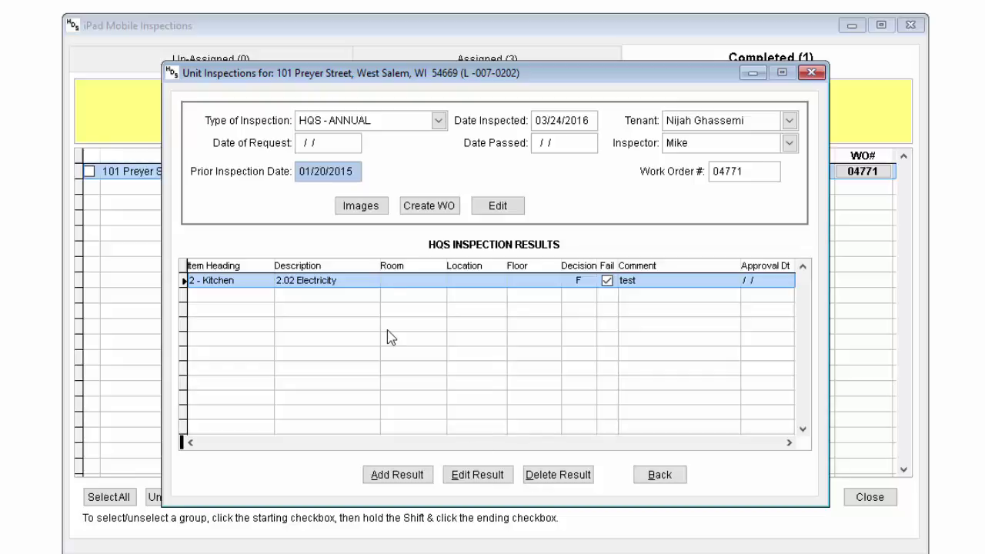
{"action": "left_click", "coordinate": [375, 207]}
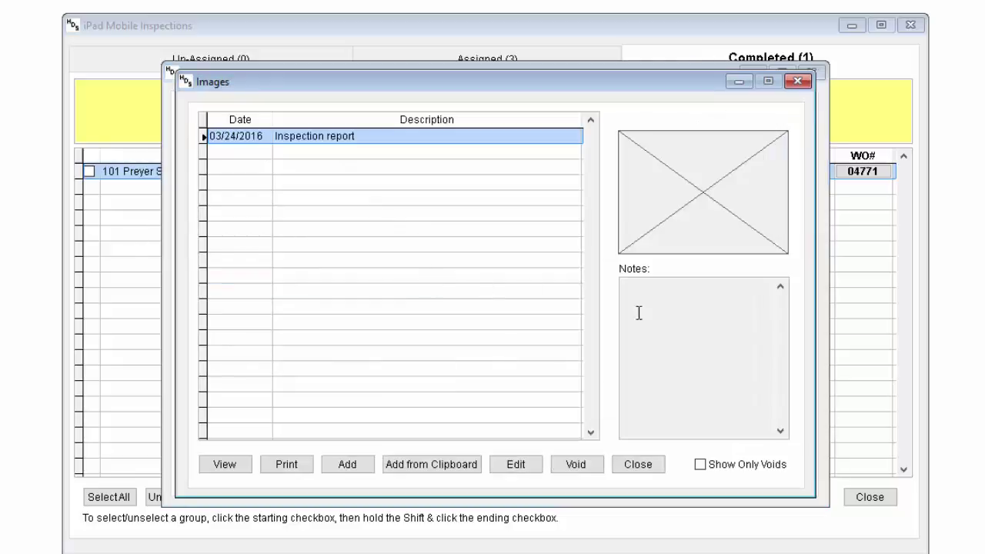
{"action": "left_click", "coordinate": [631, 462]}
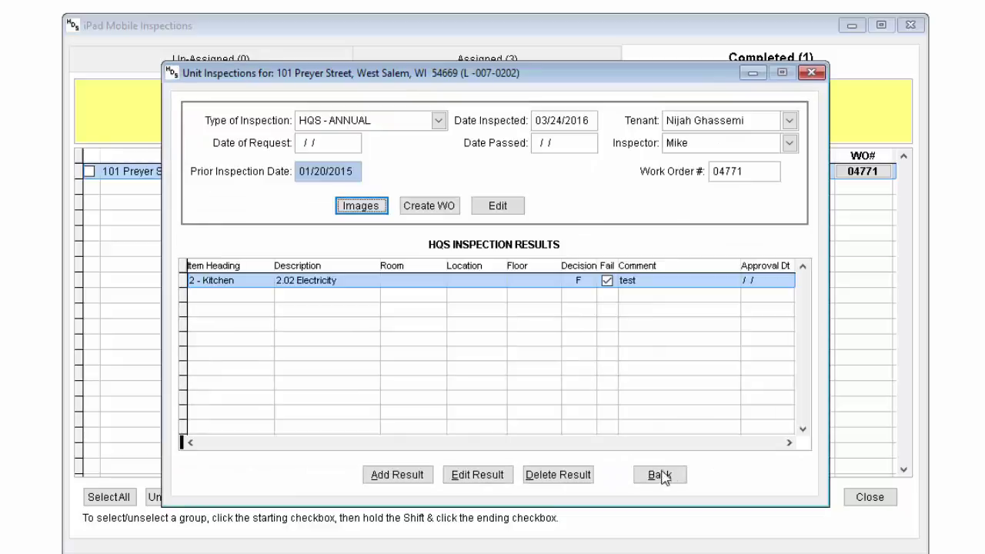
{"action": "left_click", "coordinate": [660, 474]}
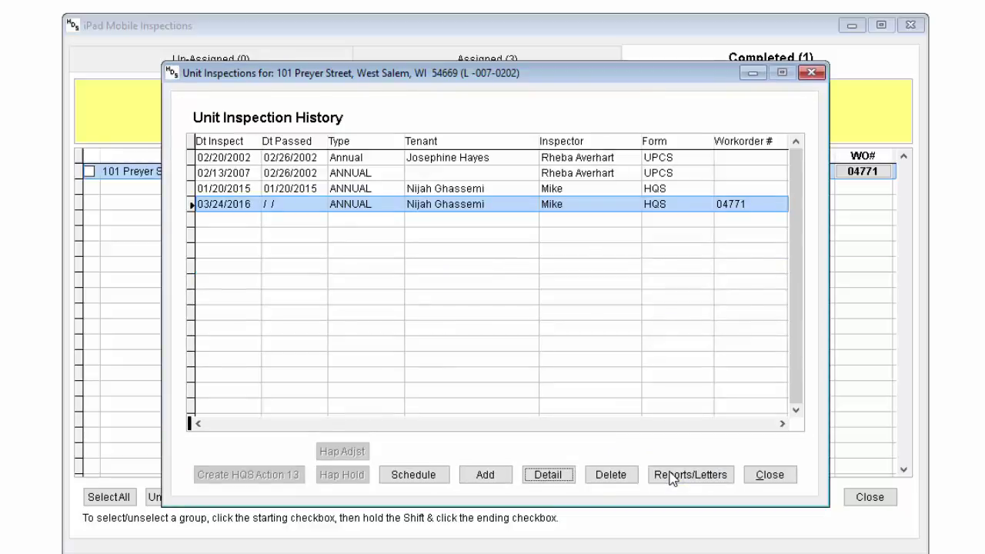
{"action": "key", "text": "Escape"}
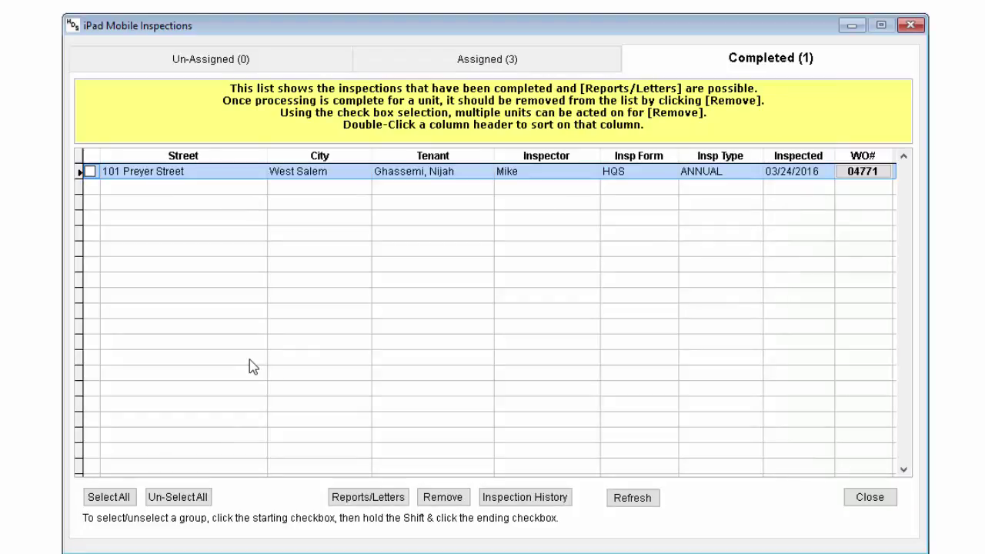
Step: Mark the completed unit for output and choose the Inspection Results Summary report
{"action": "left_click", "coordinate": [89, 172]}
{"action": "left_click", "coordinate": [369, 498]}
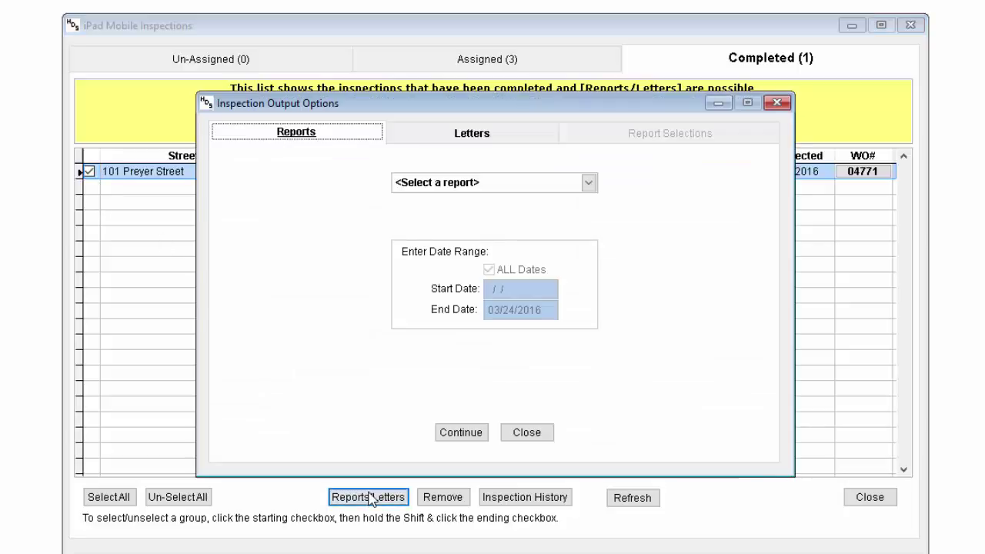
{"action": "left_click", "coordinate": [493, 185]}
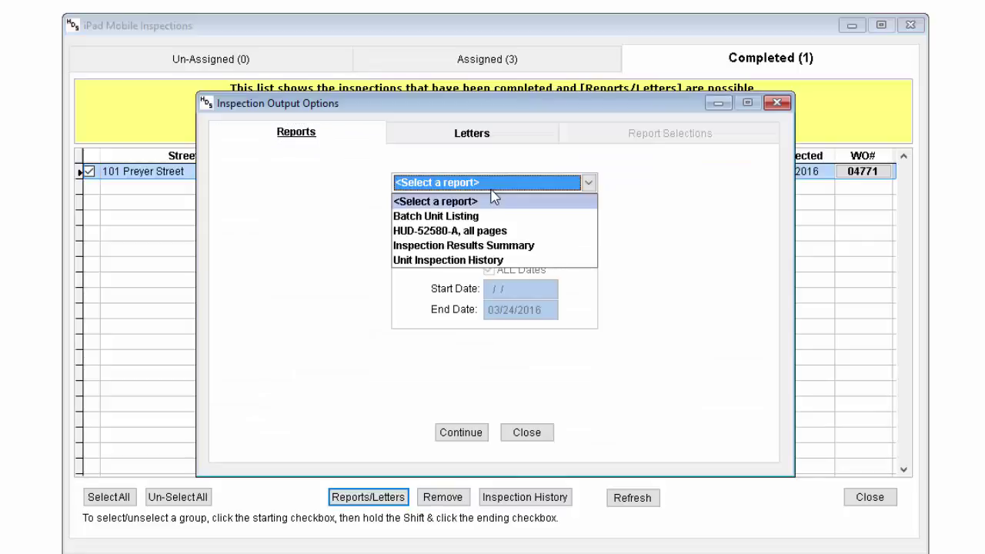
{"action": "left_click", "coordinate": [470, 246]}
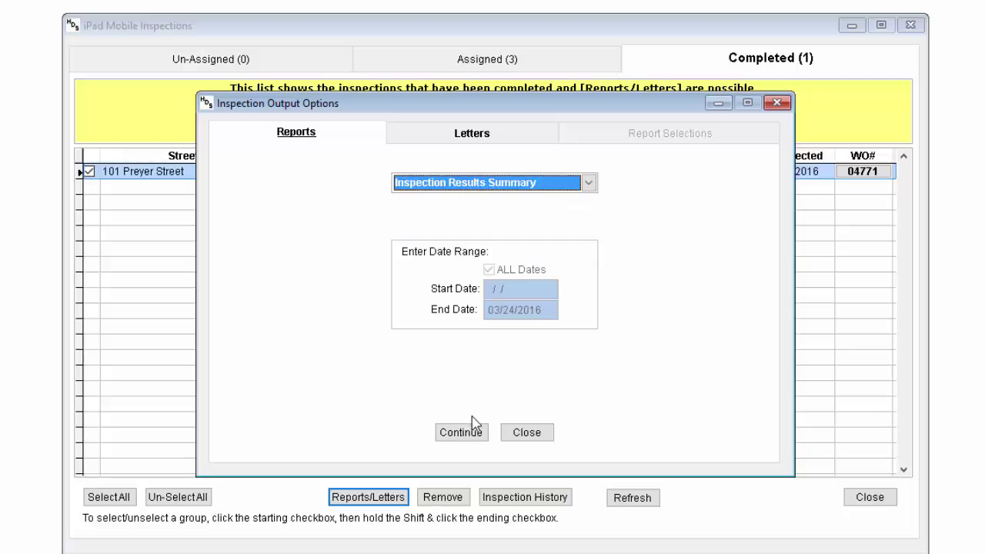
Step: Switch to letter output for the completed unit and choose the Inspection Results, Tenant Oblig letter
{"action": "left_click", "coordinate": [435, 158]}
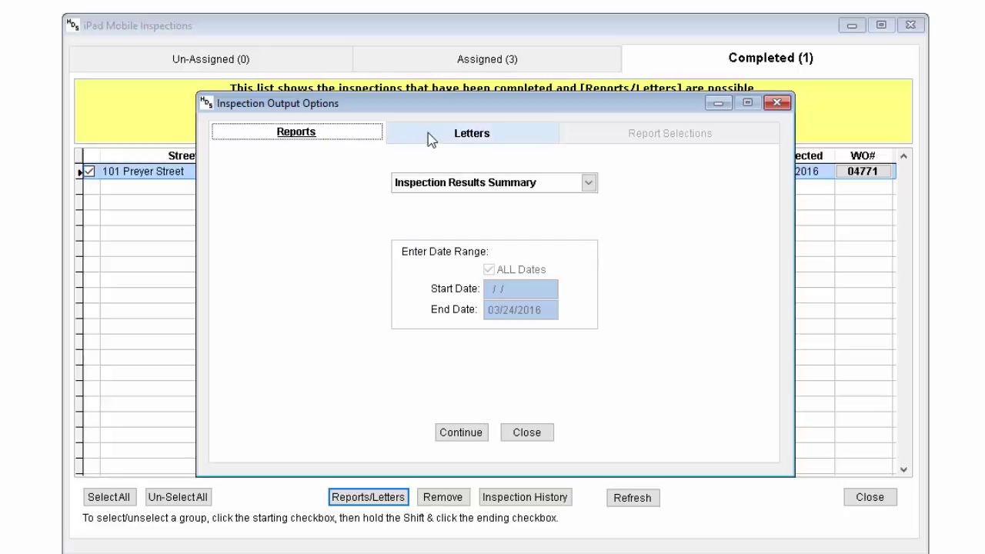
{"action": "left_click", "coordinate": [431, 137]}
{"action": "left_click", "coordinate": [433, 184]}
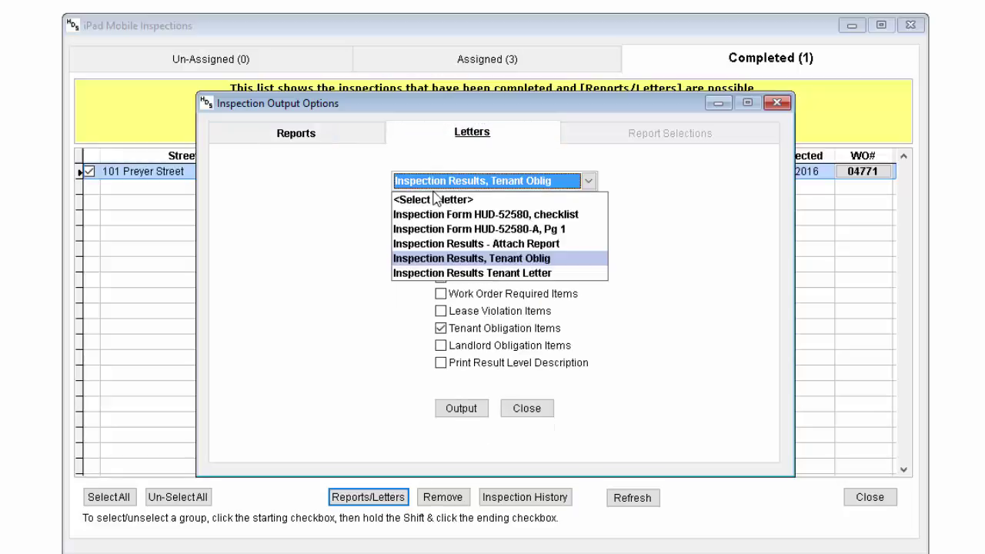
{"action": "left_click", "coordinate": [481, 259]}
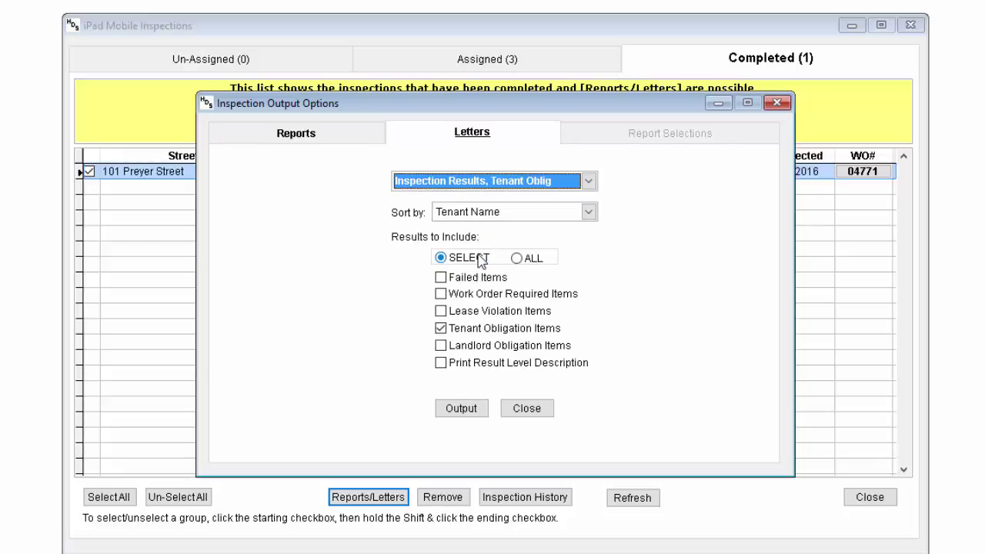